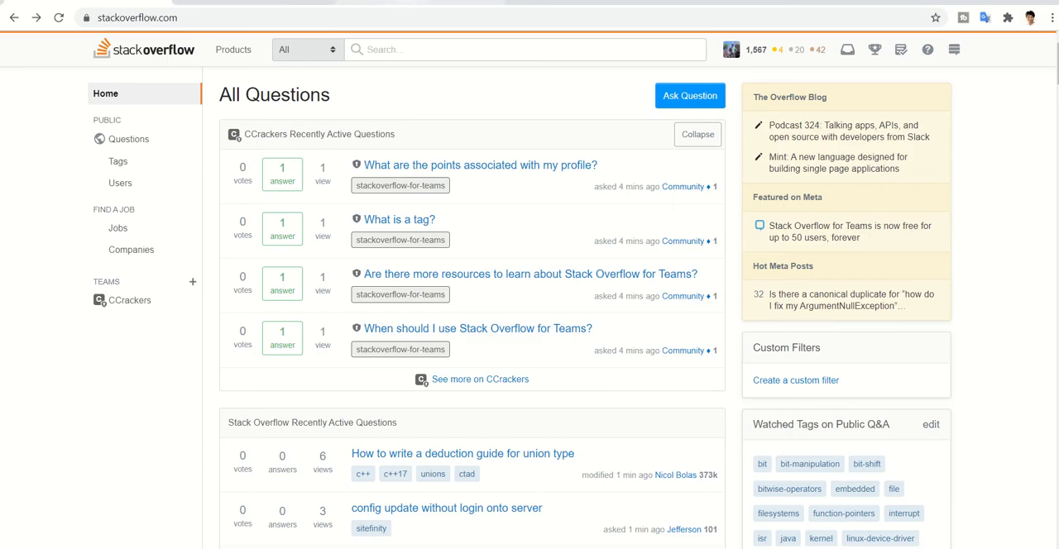
# - Switch to the Google results for stackoverflow and open the Stack Overflow home page from them
pyautogui.click(387, 2)
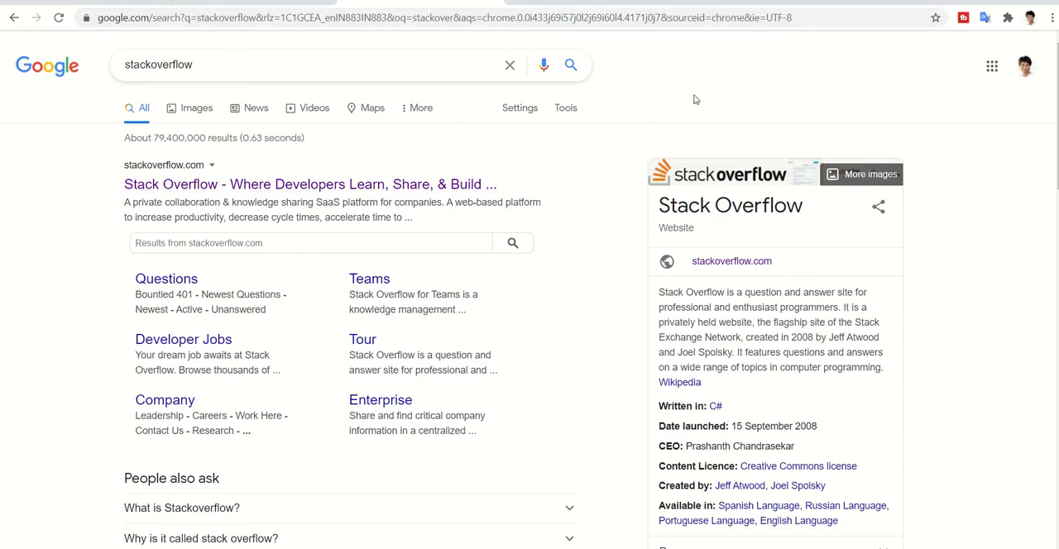
pyautogui.scroll(-10, 651, 135)
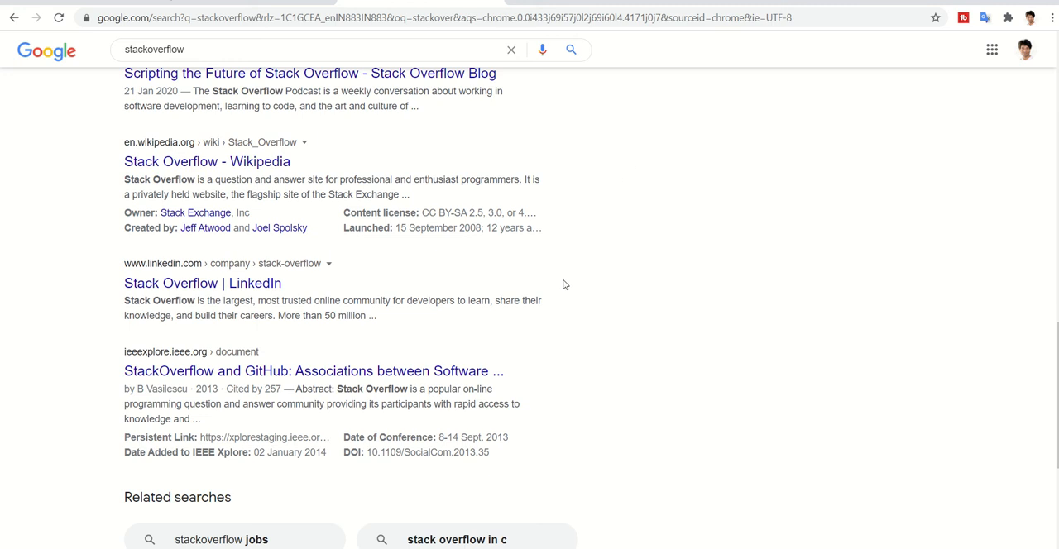
pyautogui.scroll(10, 595, 364)
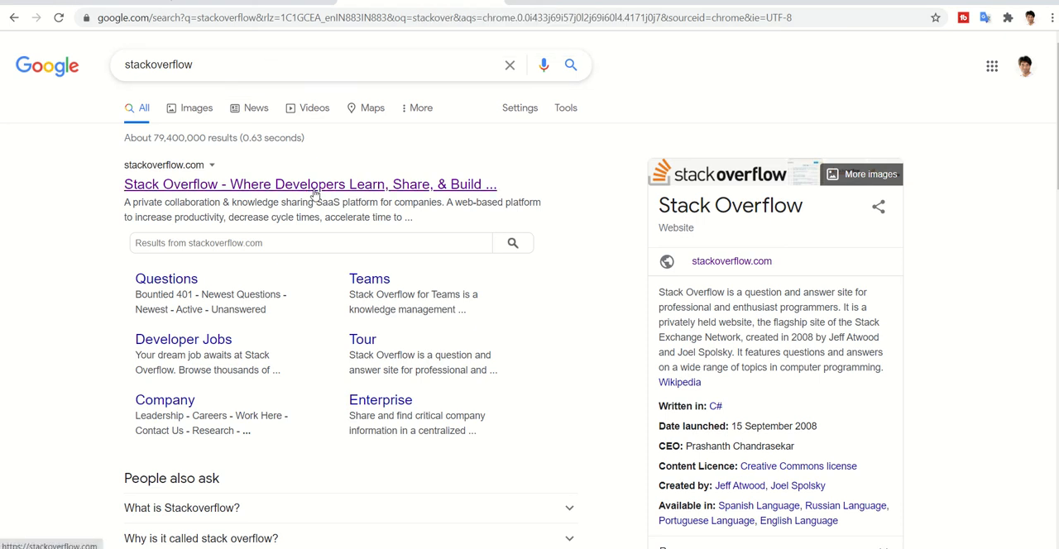
pyautogui.scroll(-12, 314, 196)
pyautogui.scroll(12, 314, 192)
pyautogui.click(273, 187)
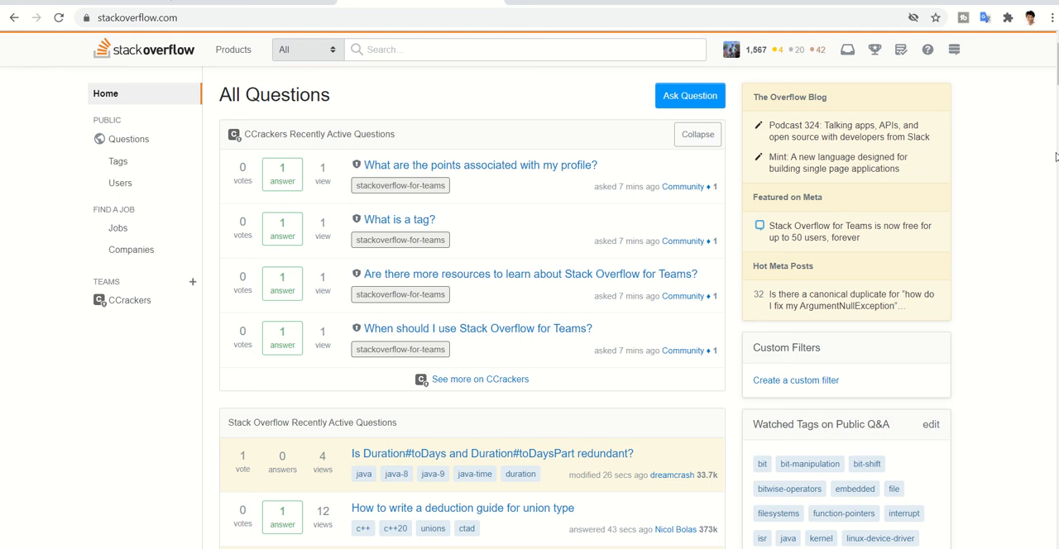
# - Start asking a new question on Stack Overflow and confirm it as a public question
pyautogui.scroll(-10, 995, 216)
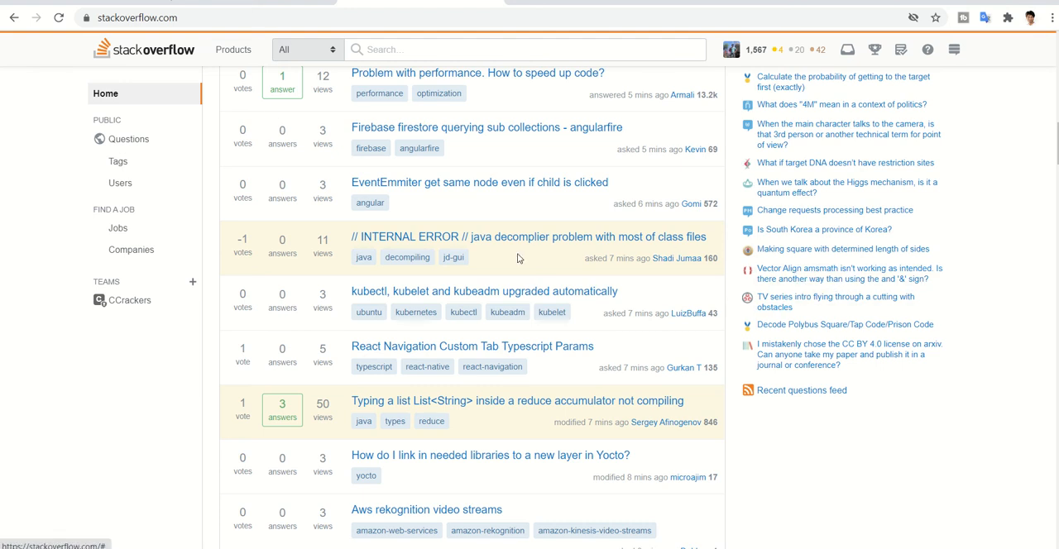
pyautogui.scroll(10, 517, 254)
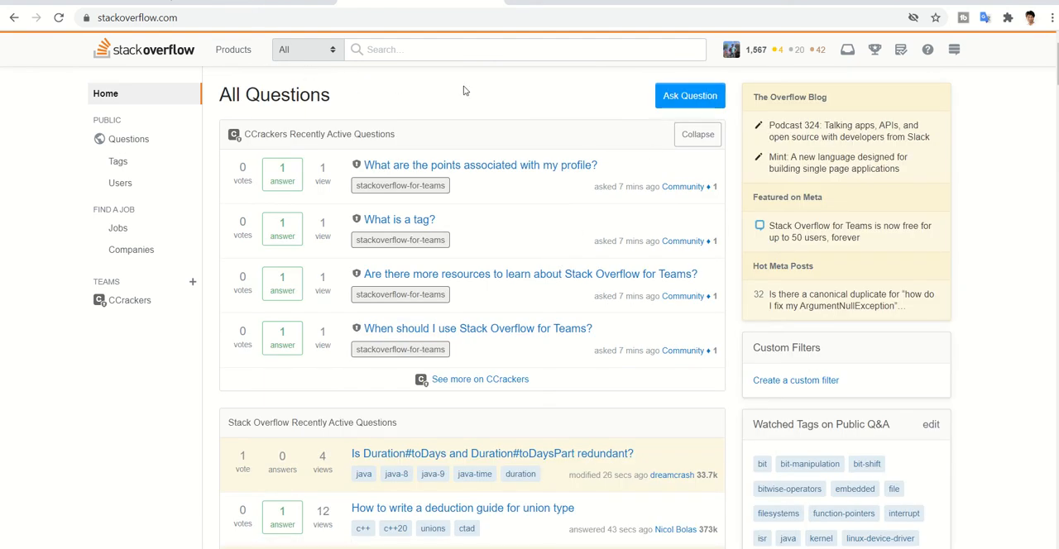
pyautogui.click(679, 104)
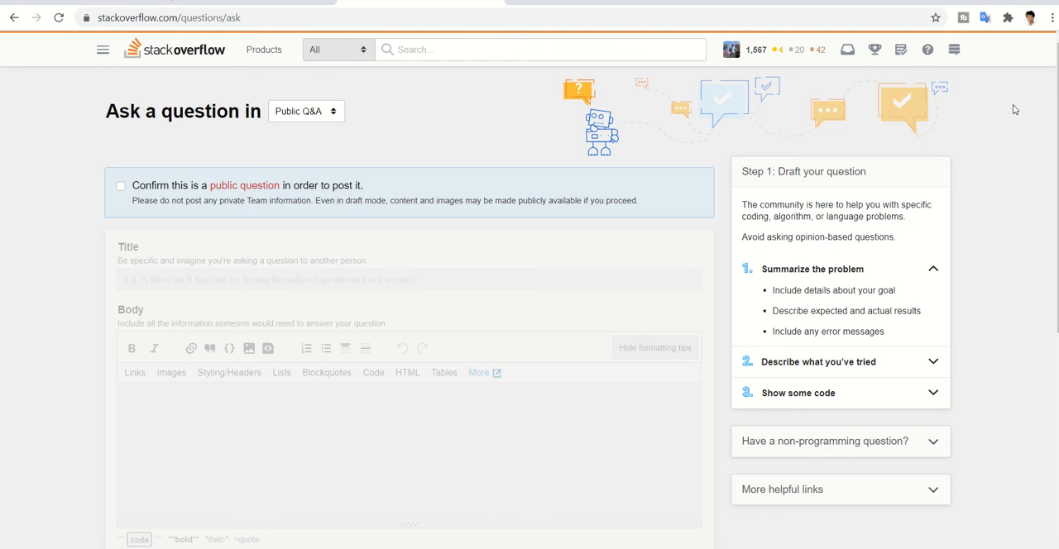
pyautogui.click(122, 191)
pyautogui.click(122, 186)
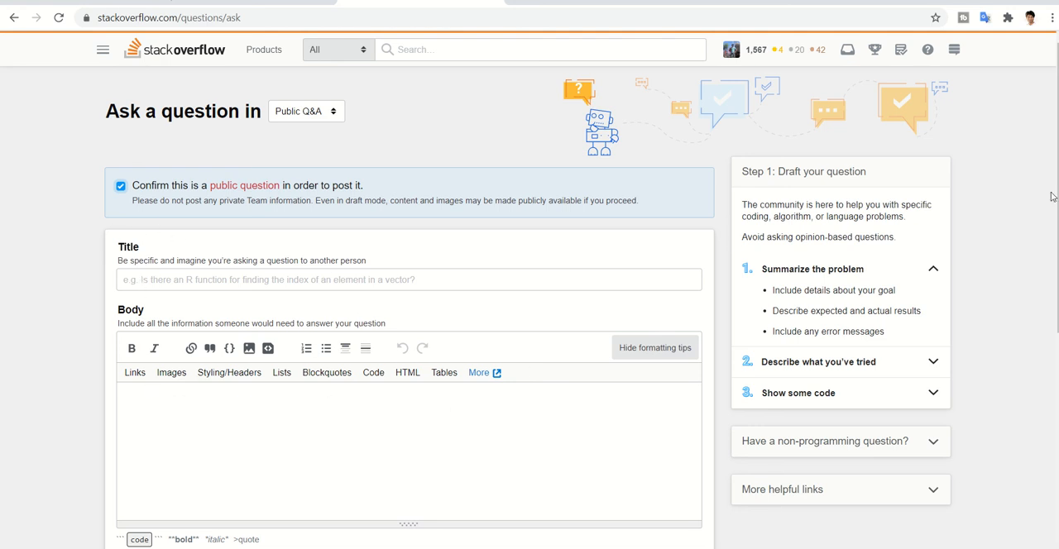
# - Enter "Where to use function pointer in C" as the question title
pyautogui.click(295, 276)
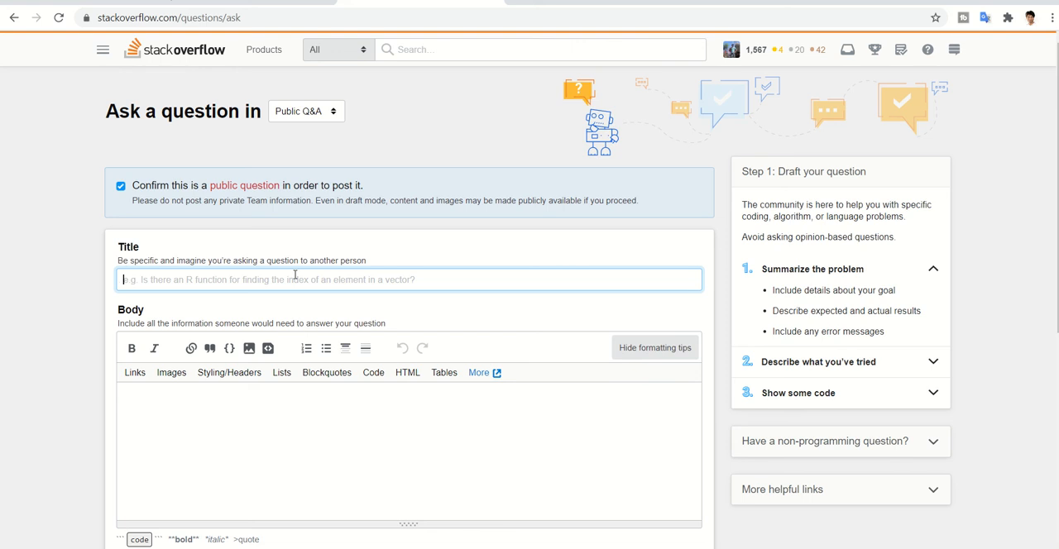
pyautogui.write('F')
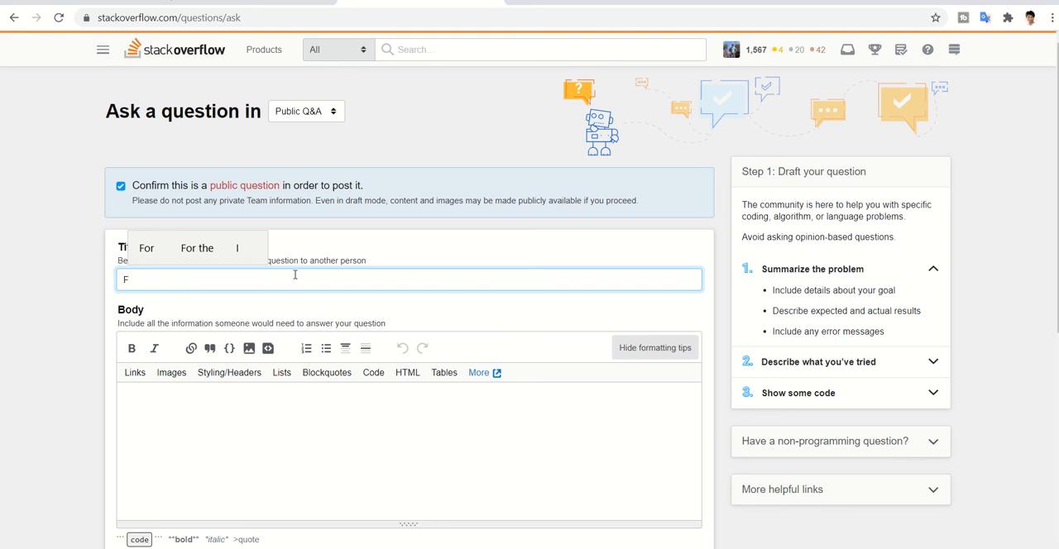
pyautogui.press('BackSpace')
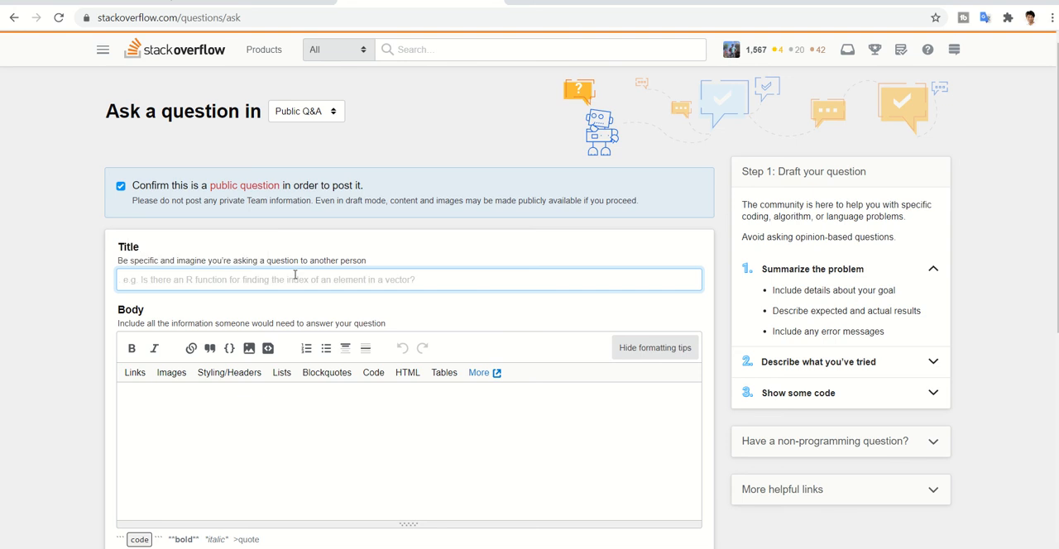
pyautogui.write('Where to')
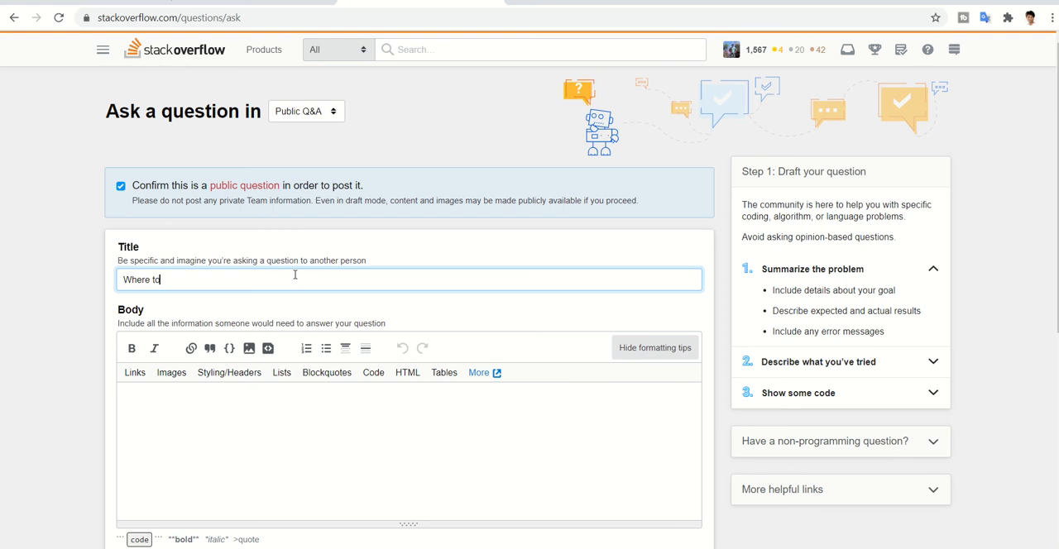
pyautogui.write(' use fucntion')
pyautogui.press('BackSpace')
pyautogui.press('BackSpace')
pyautogui.press('BackSpace')
pyautogui.write('tion pointer in C')
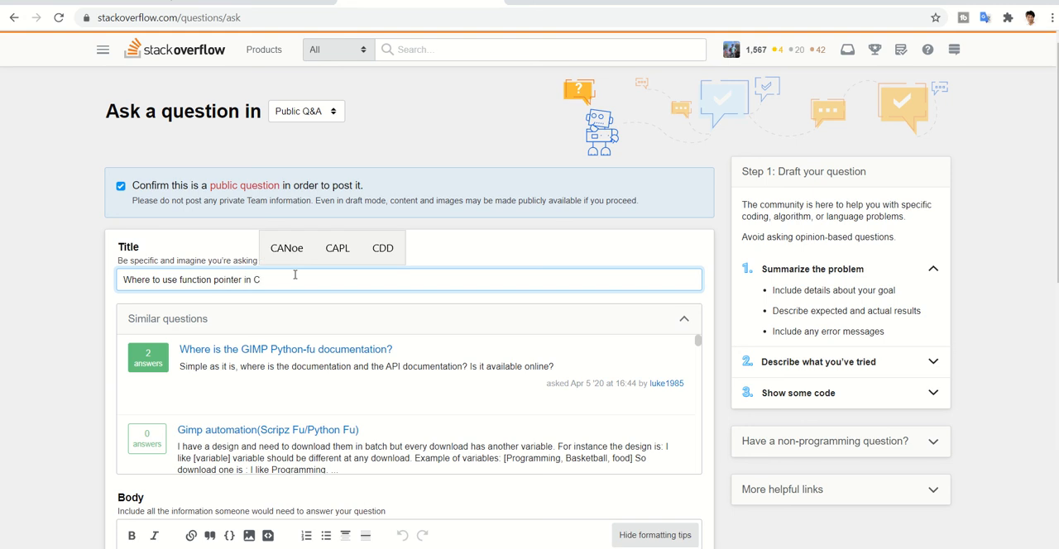
pyautogui.click(998, 158)
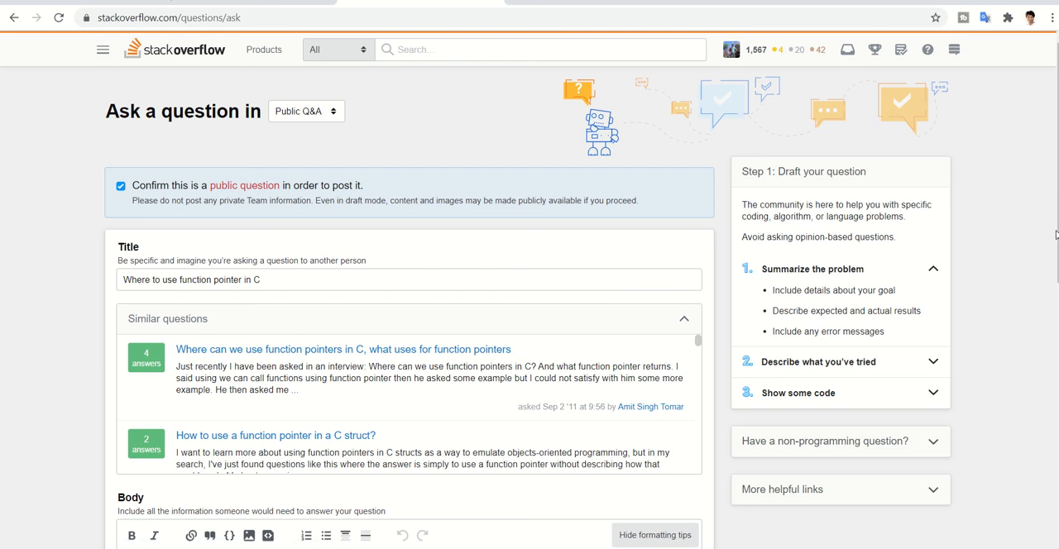
# - Review the body editor's formatting tips for images, links, styling and headers, lists, and blockquotes
pyautogui.scroll(-4, 529, 331)
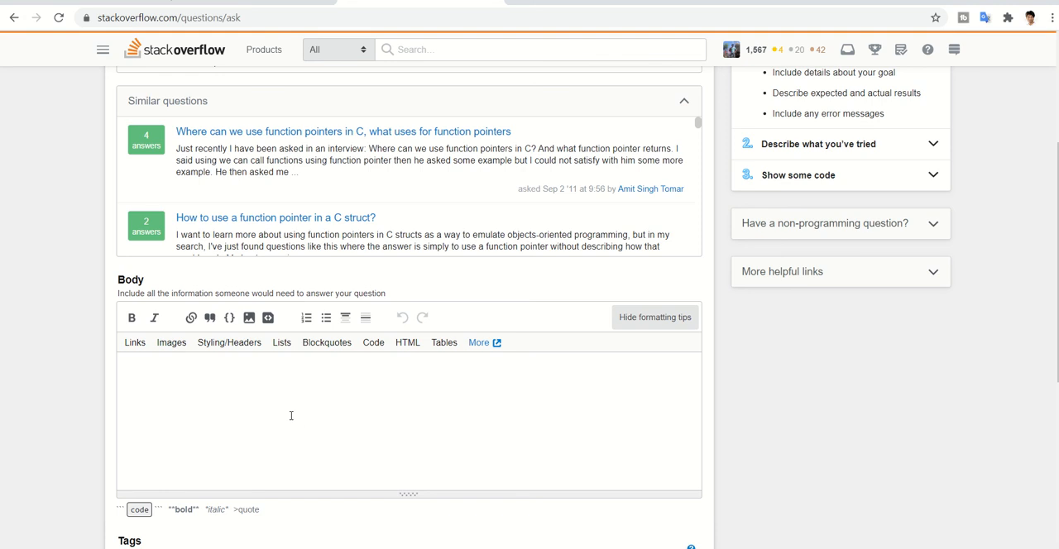
pyautogui.click(168, 391)
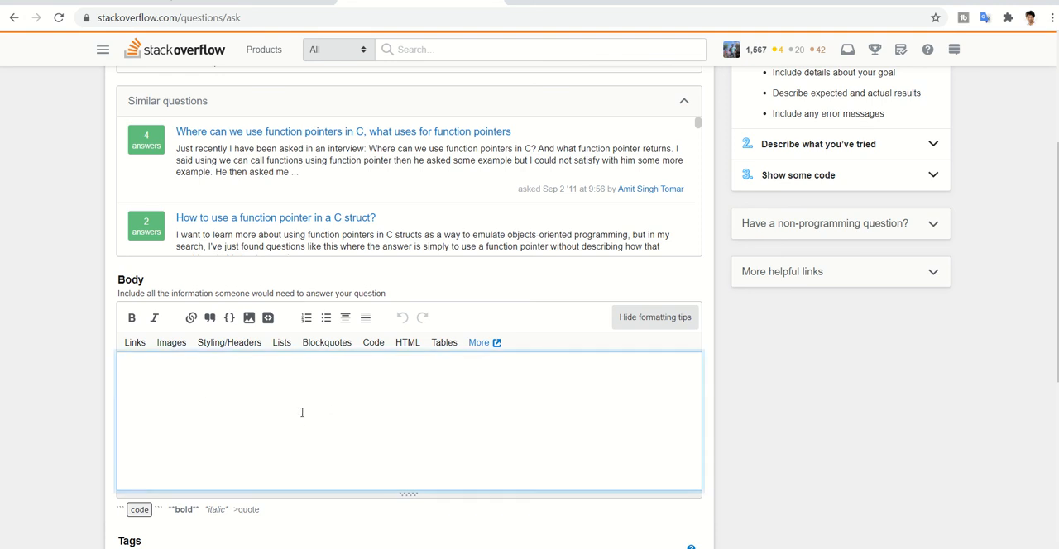
pyautogui.click(172, 342)
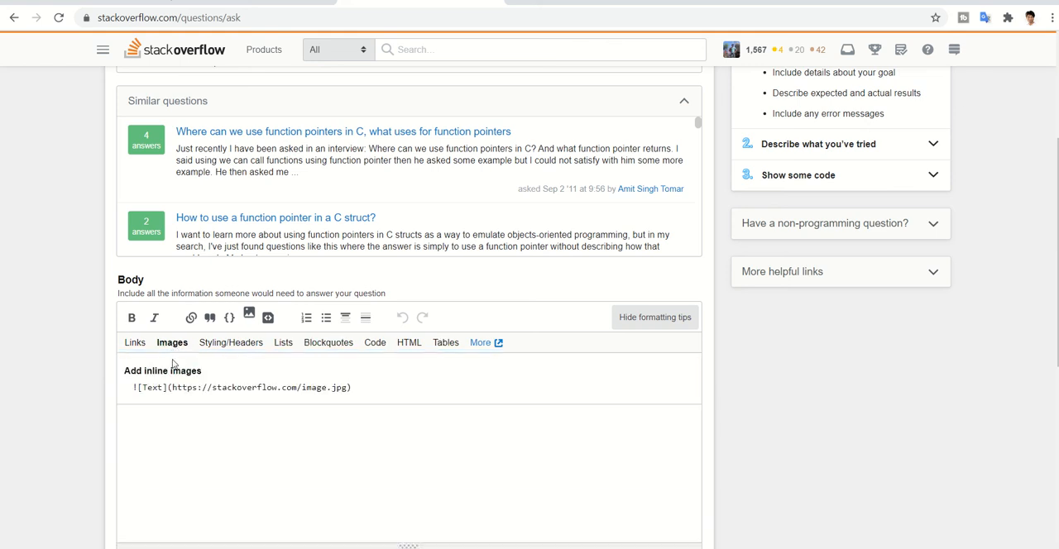
pyautogui.click(135, 345)
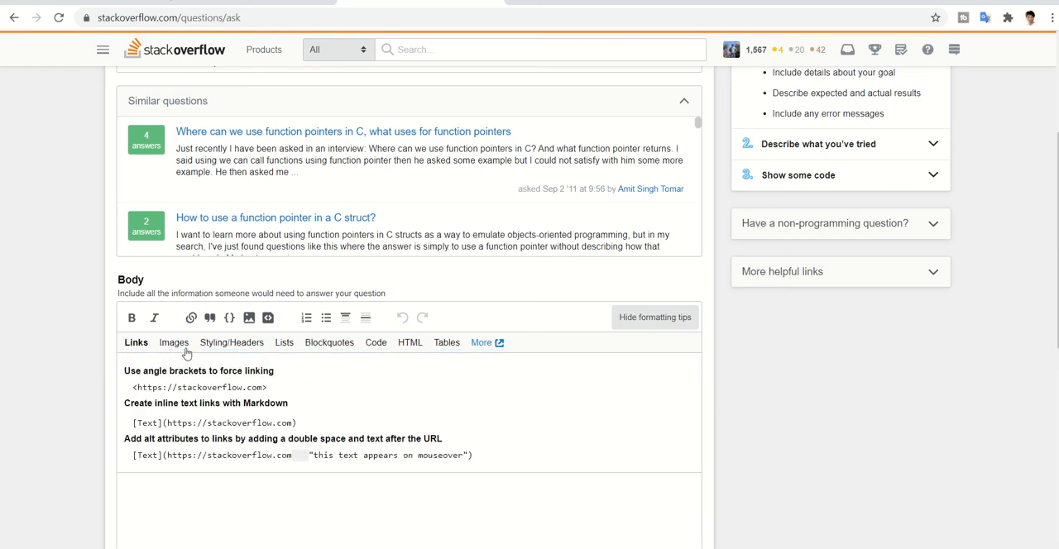
pyautogui.click(230, 345)
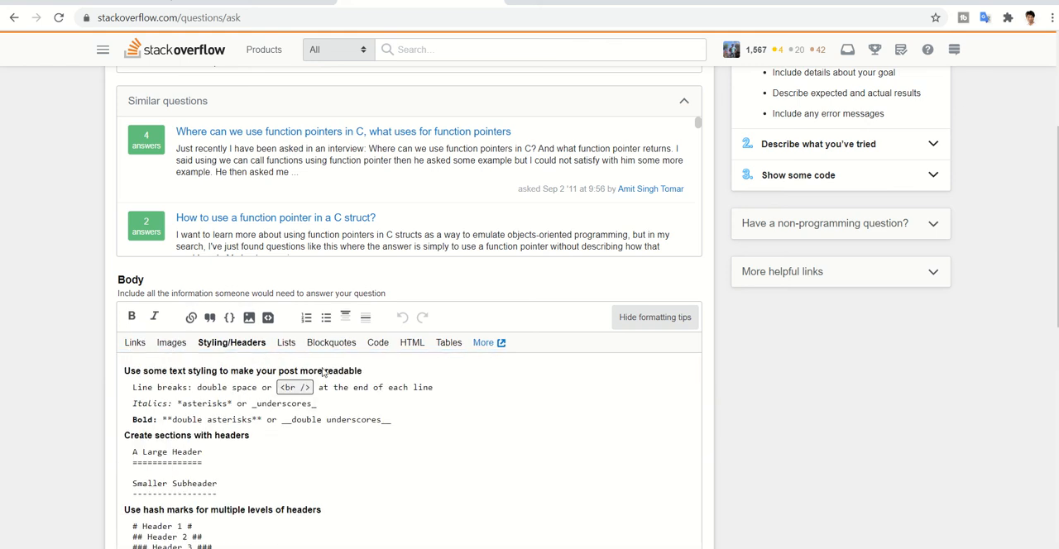
pyautogui.click(287, 346)
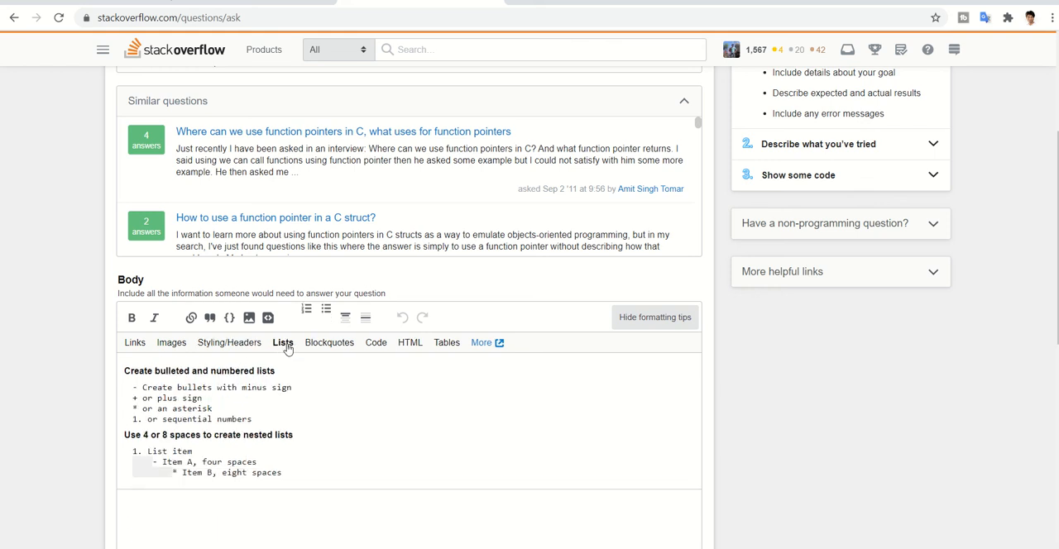
pyautogui.click(345, 346)
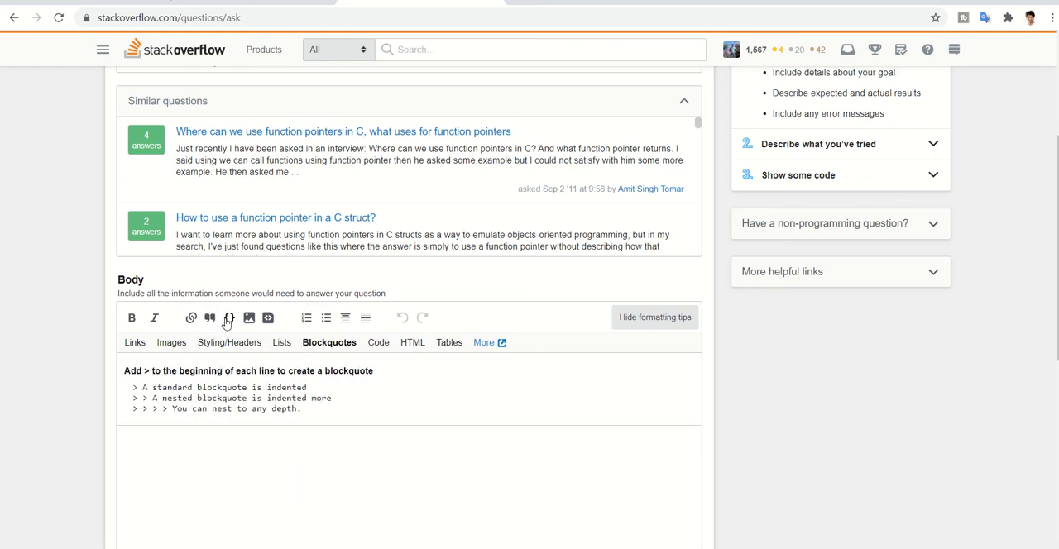
# - Write "This is my Question" in the question body
pyautogui.click(207, 451)
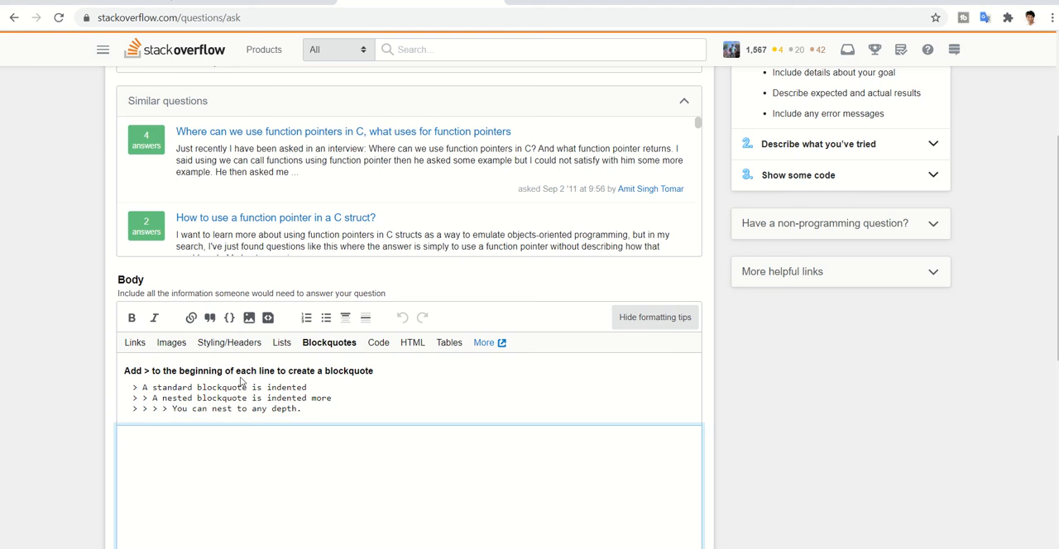
pyautogui.write('Kapil')
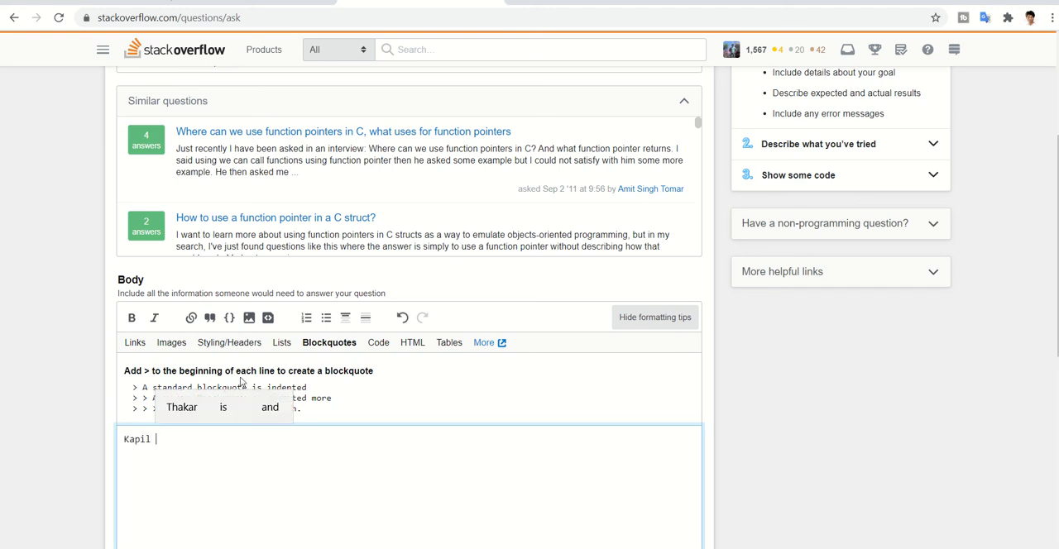
pyautogui.press('BackSpace')
pyautogui.press('BackSpace')
pyautogui.press('BackSpace')
pyautogui.write('Th')
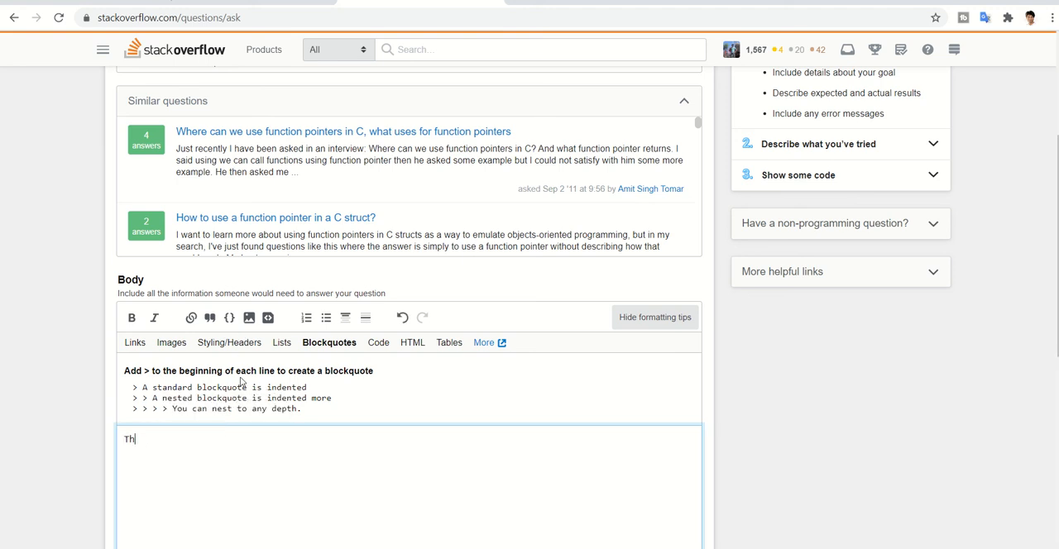
pyautogui.write('is is my Q')
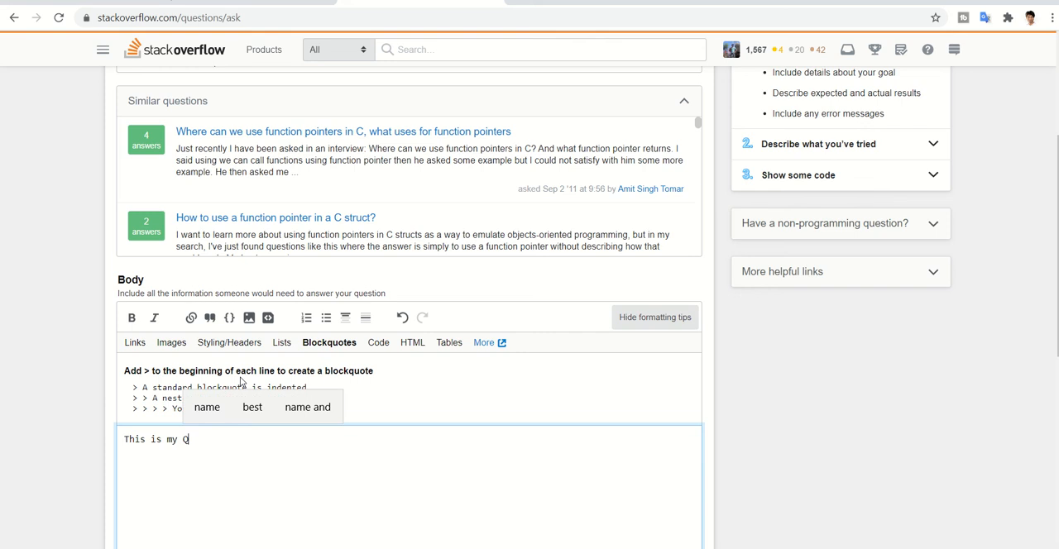
pyautogui.write('uestion')
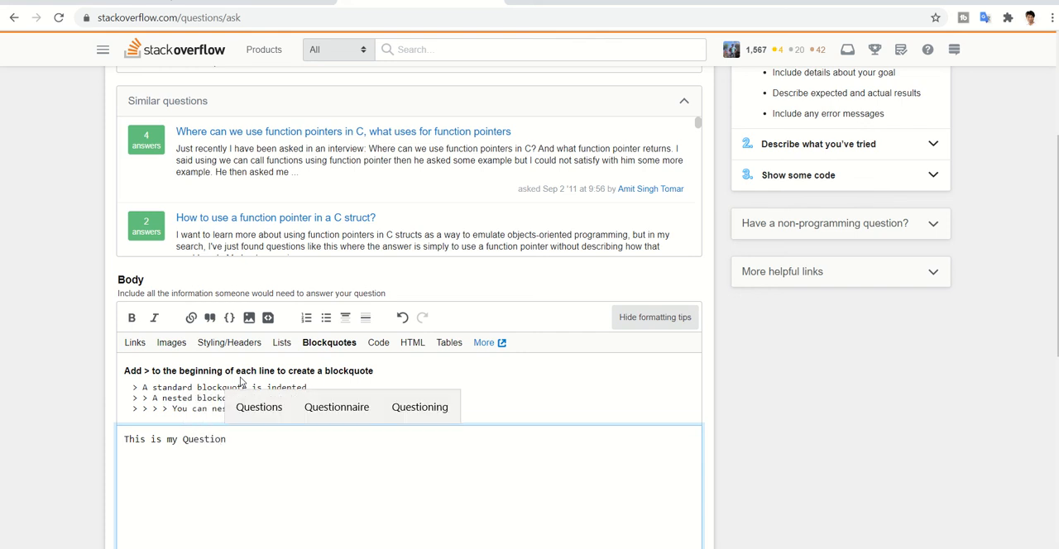
# - Format the body line "This is my Question" as a code block and check its preview
pyautogui.moveTo(236, 445); pyautogui.dragTo(108, 449)
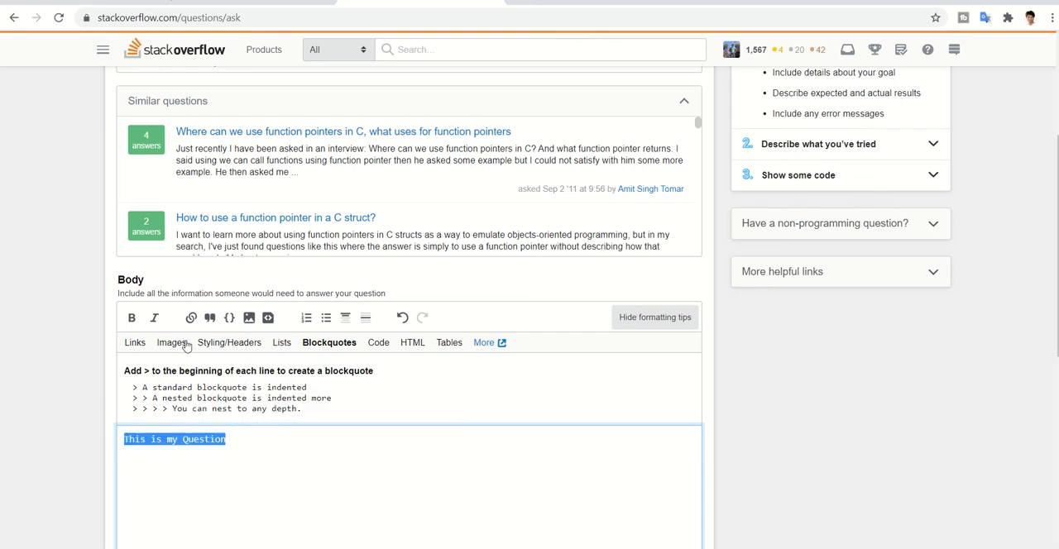
pyautogui.click(233, 318)
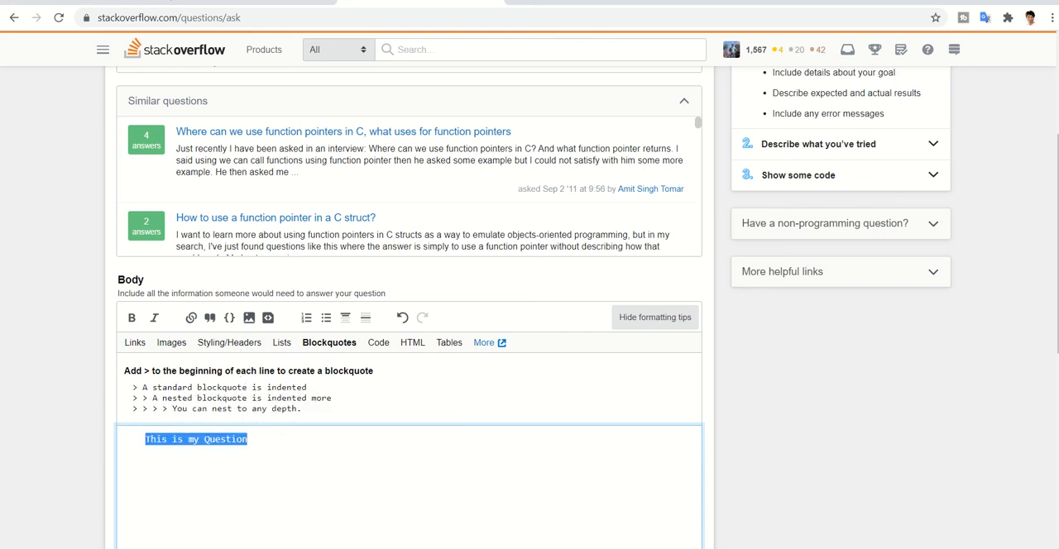
pyautogui.scroll(-4, 530, 331)
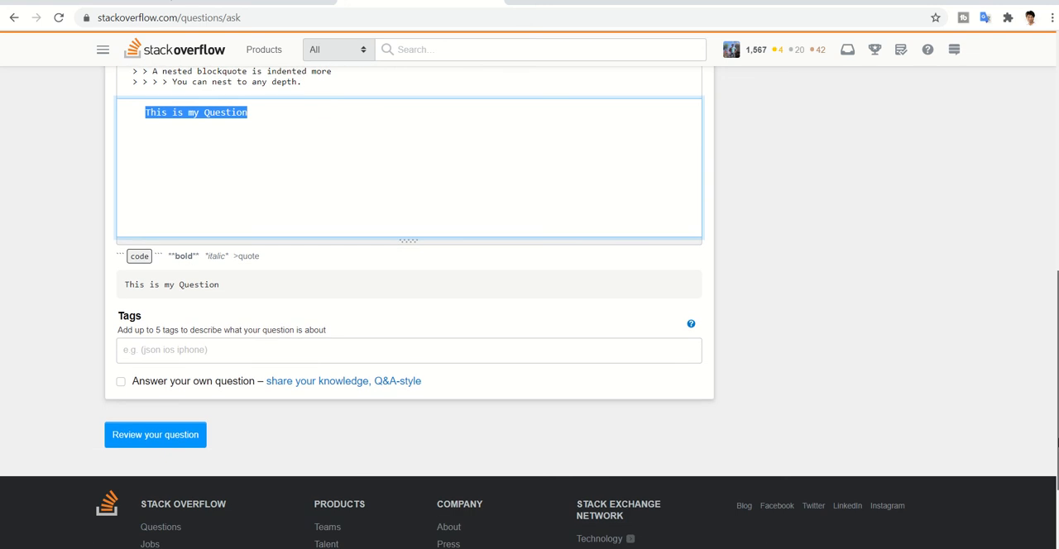
pyautogui.scroll(1, 1057, 400)
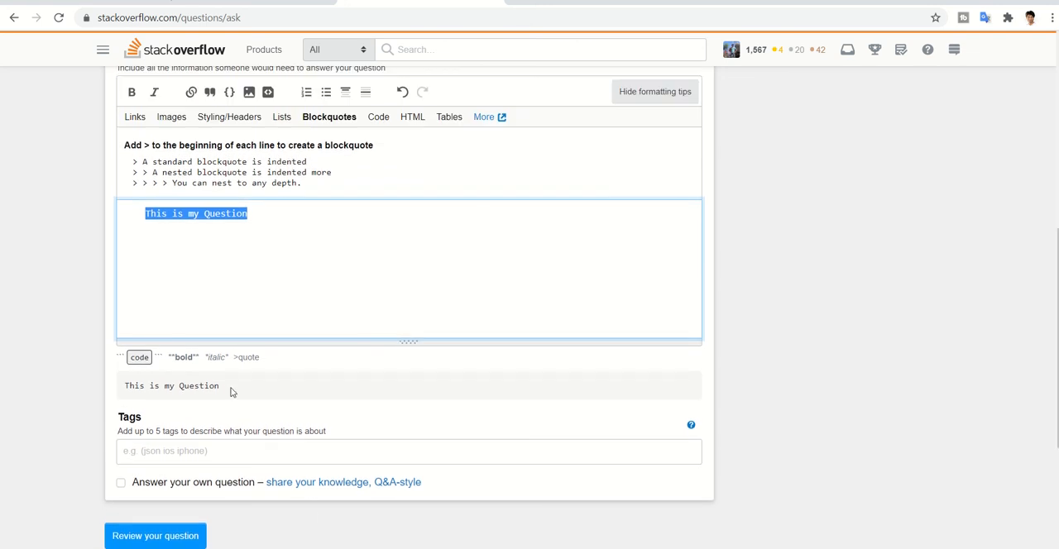
# - Add an empty void main() function with opening and closing braces below the first line of the question body
pyautogui.click(266, 220)
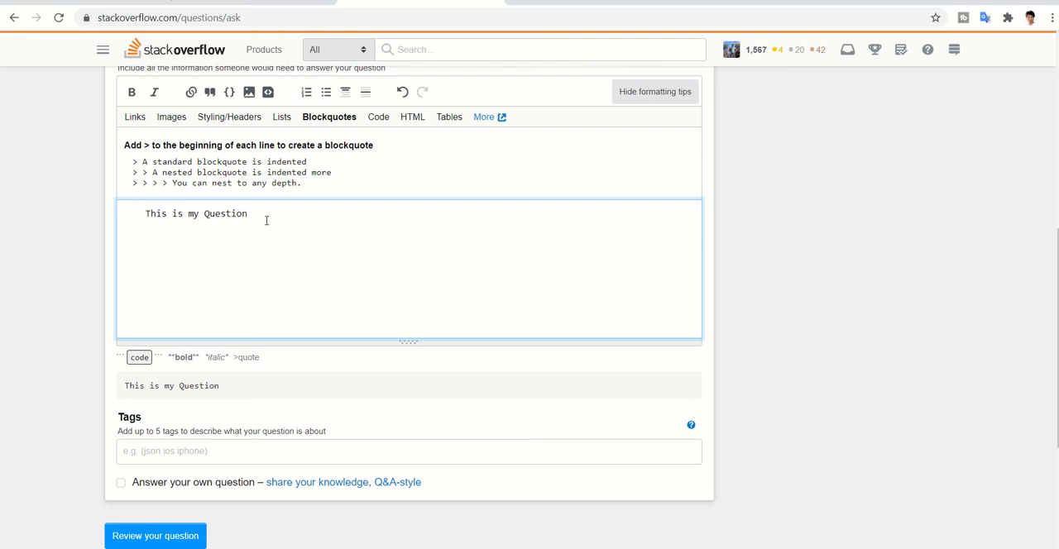
pyautogui.write('void ma')
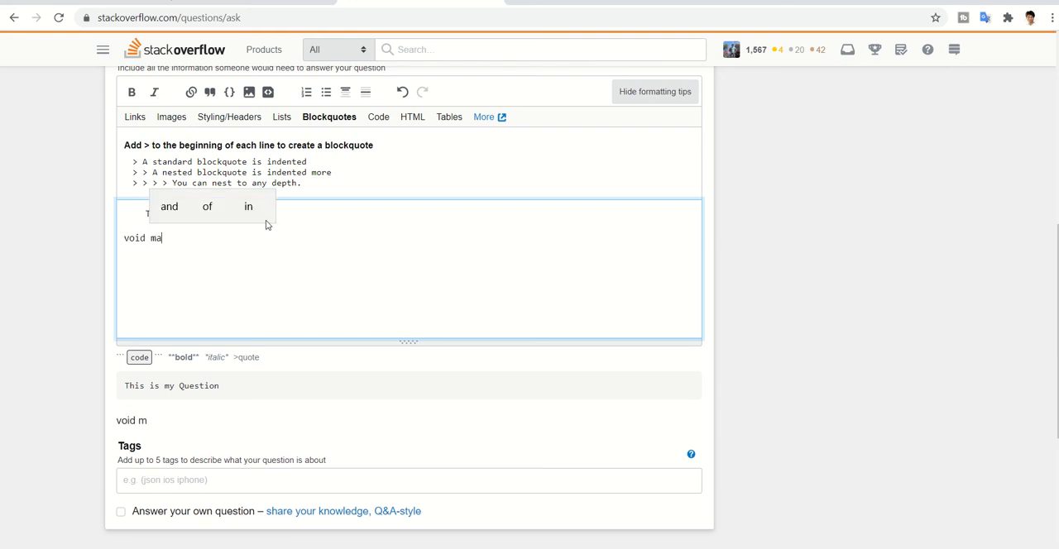
pyautogui.write('in ()')
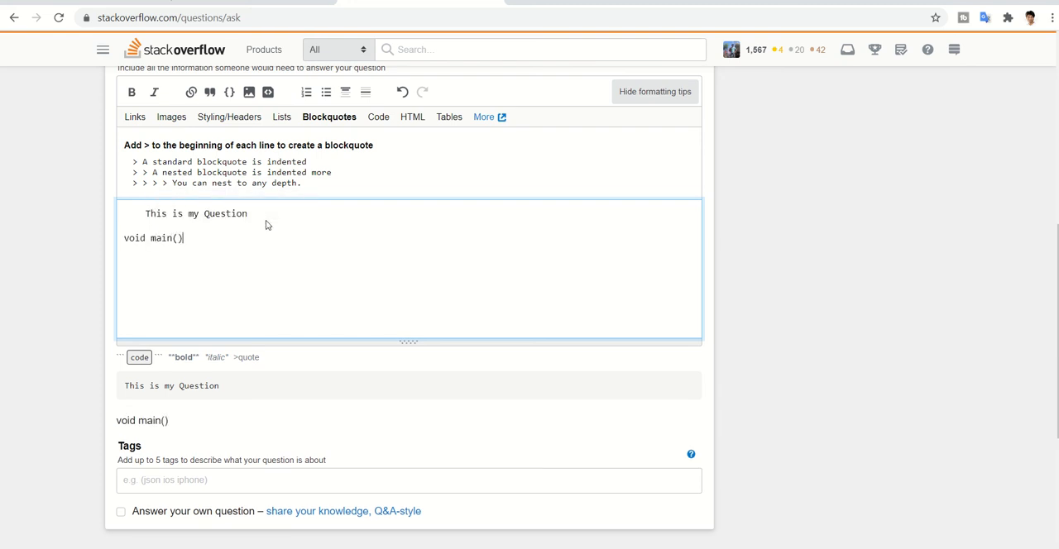
pyautogui.write(' {')
pyautogui.press('Return')
pyautogui.press('Return')
pyautogui.press('Return')
pyautogui.write('}')
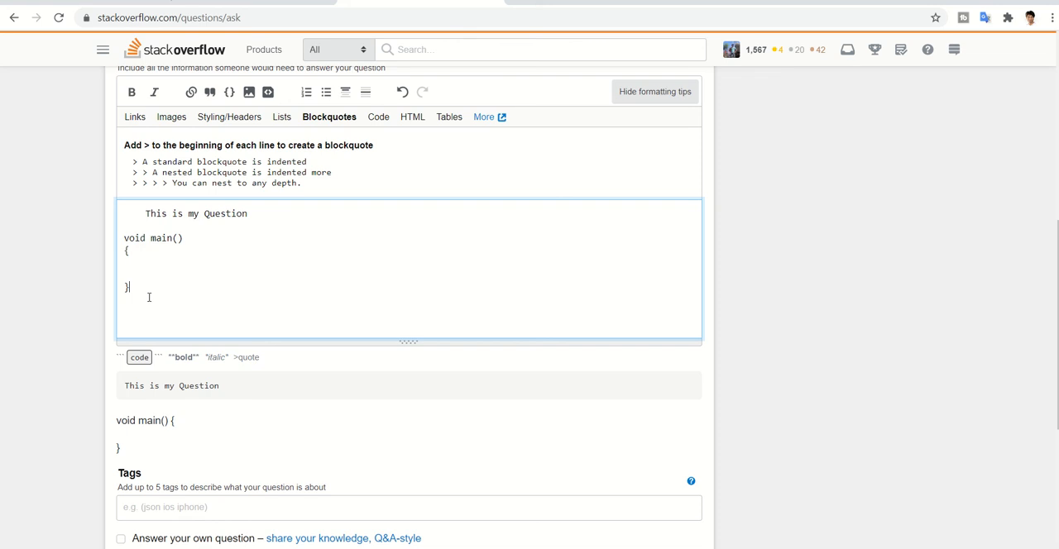
# - Format the void main() function as a code block and turn the line "This is my Question" back into plain text
pyautogui.moveTo(149, 297); pyautogui.dragTo(80, 240)
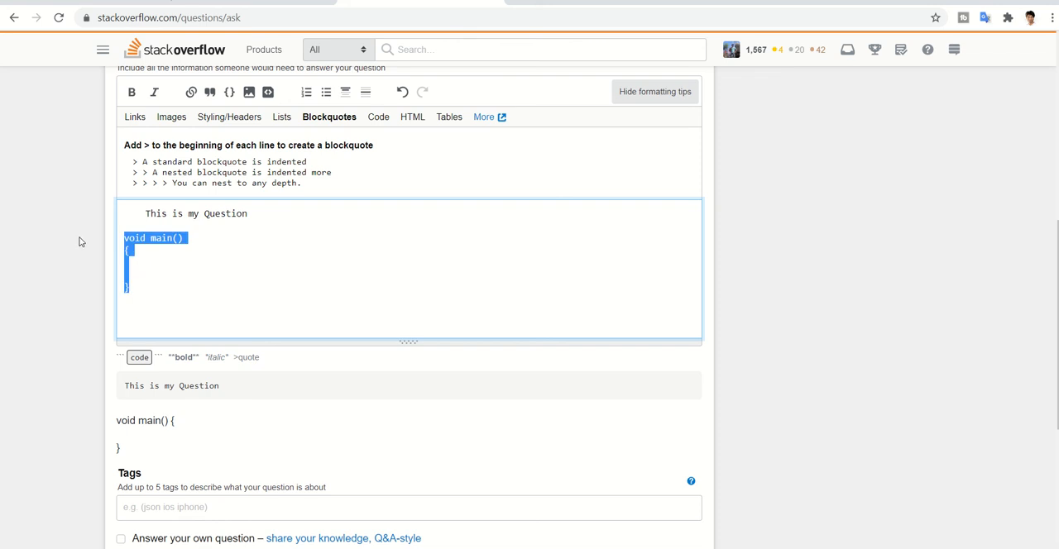
pyautogui.click(229, 92)
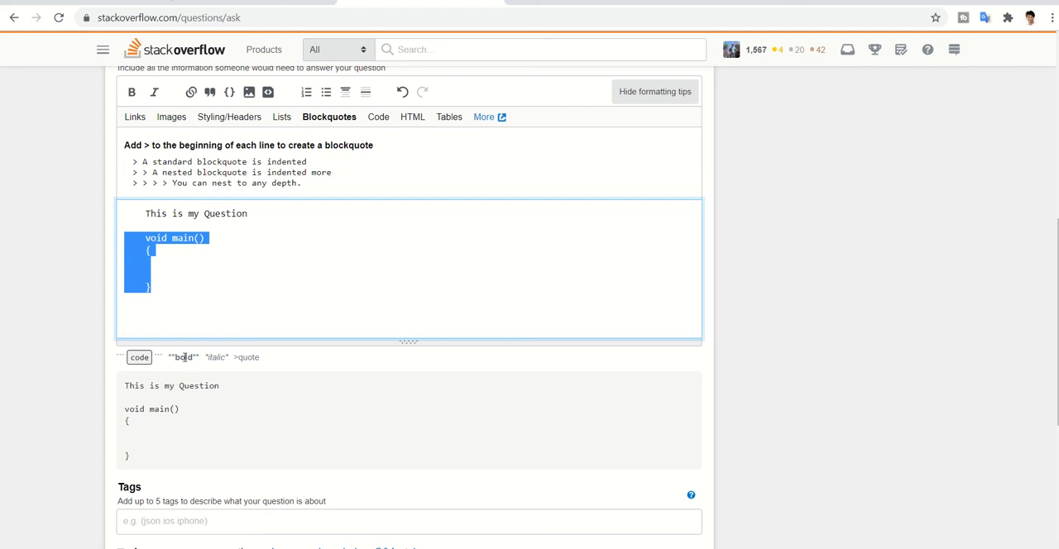
pyautogui.moveTo(249, 216); pyautogui.dragTo(117, 223)
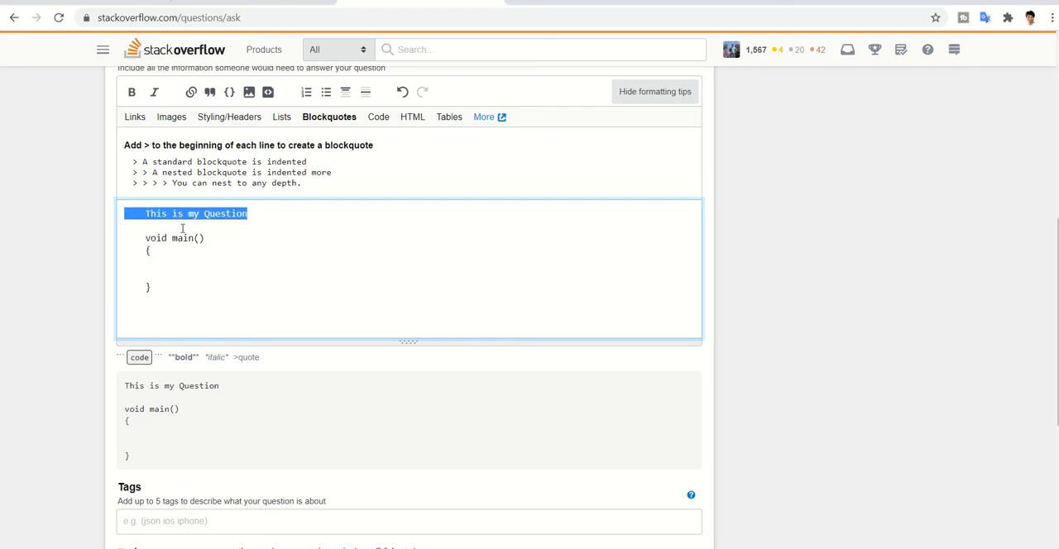
pyautogui.click(229, 92)
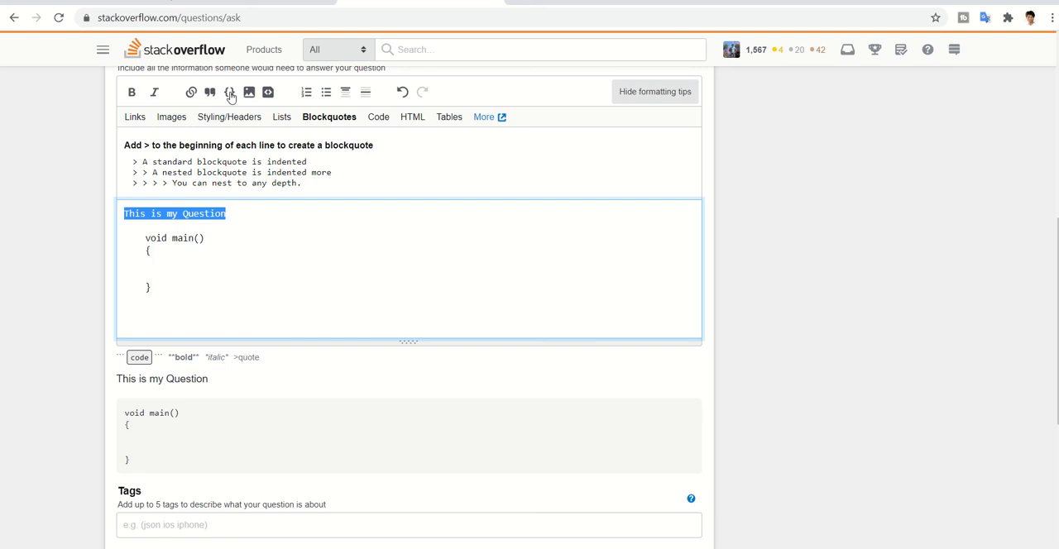
pyautogui.click(329, 289)
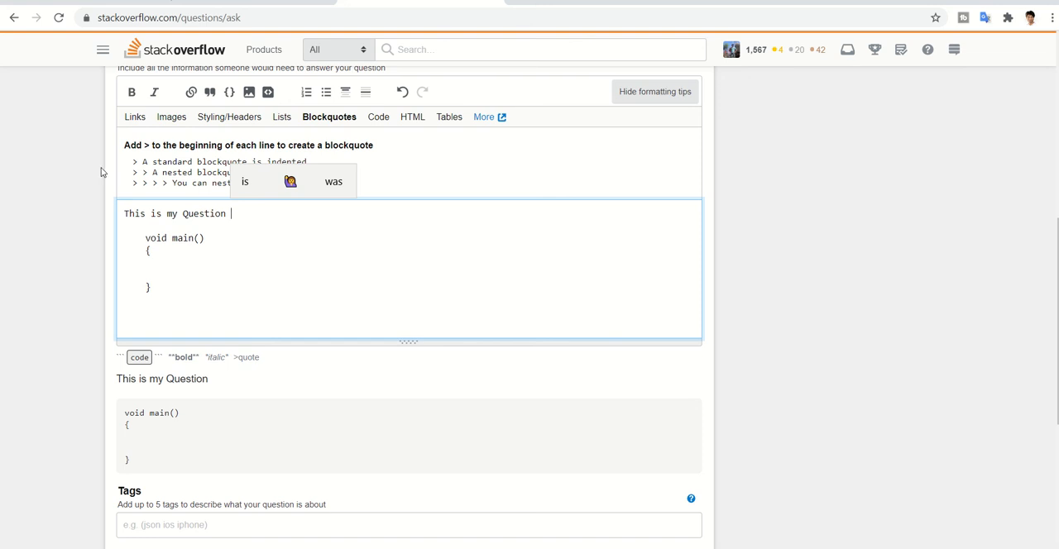
# - Review the formatting tips for code and HTML, and look at the hyperlink insertion form without adding a link
pyautogui.click(378, 120)
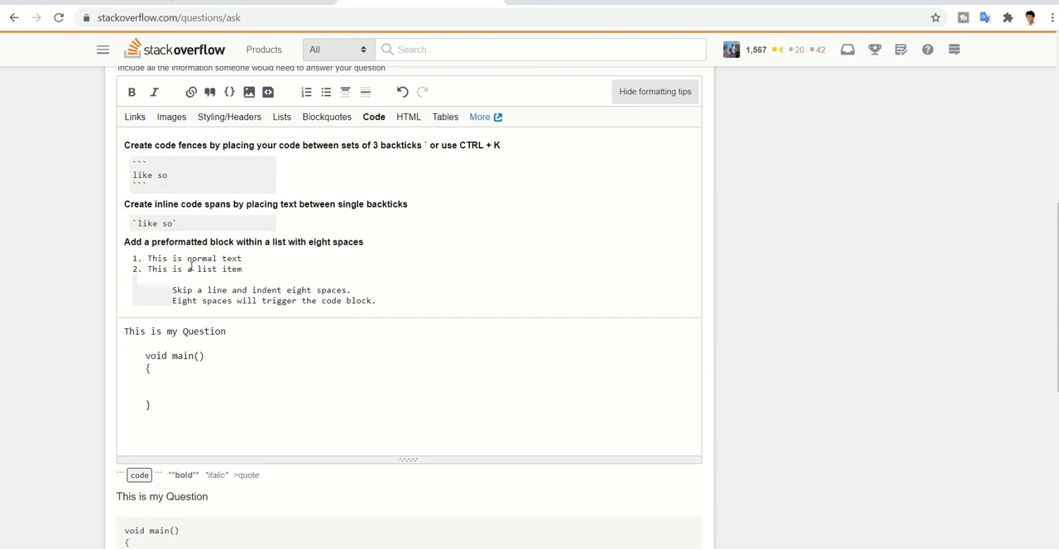
pyautogui.click(409, 118)
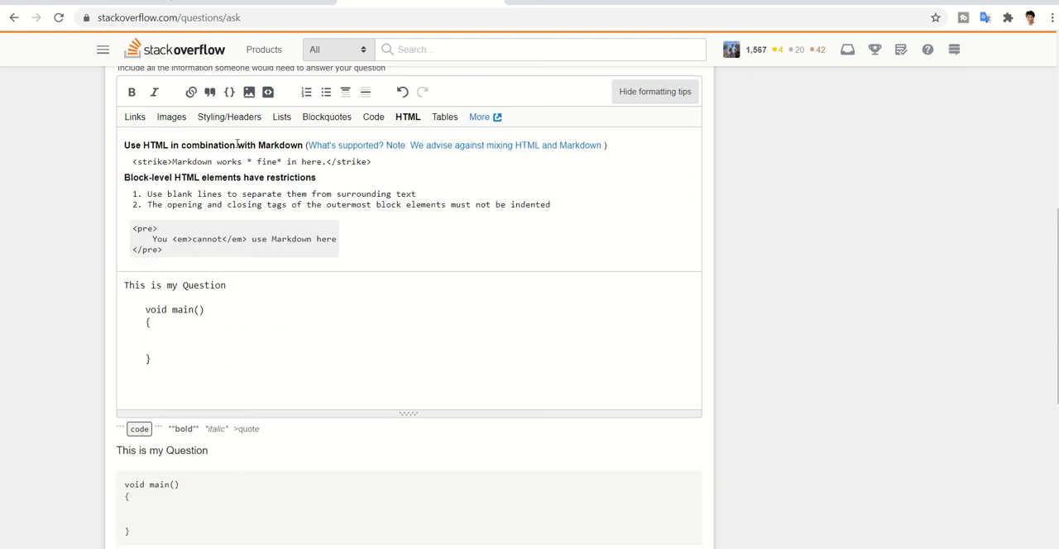
pyautogui.click(191, 93)
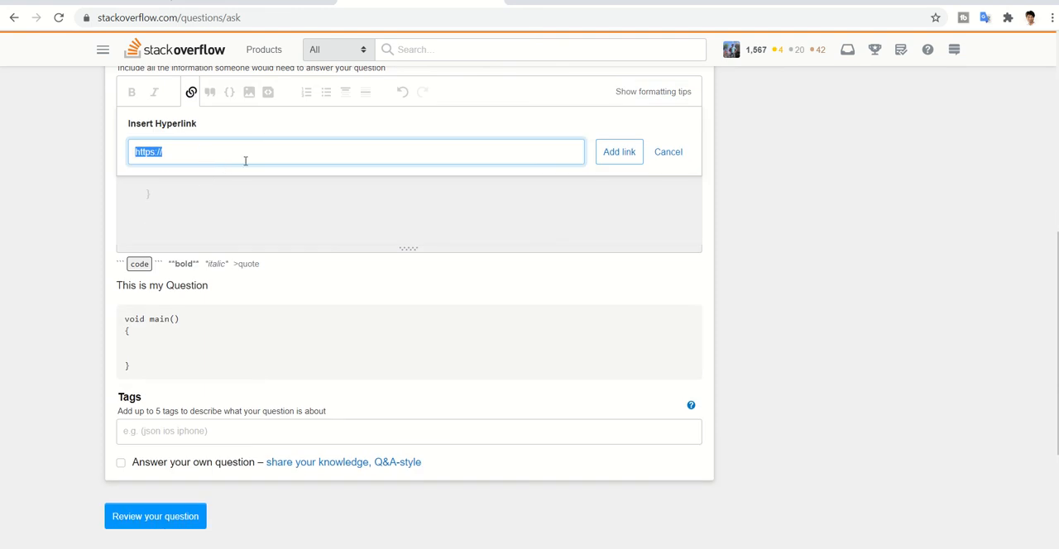
pyautogui.click(216, 153)
pyautogui.click(669, 152)
# - Make the words "my Question" in the body's first line bold and italic
pyautogui.moveTo(233, 121); pyautogui.dragTo(166, 121)
pyautogui.click(130, 92)
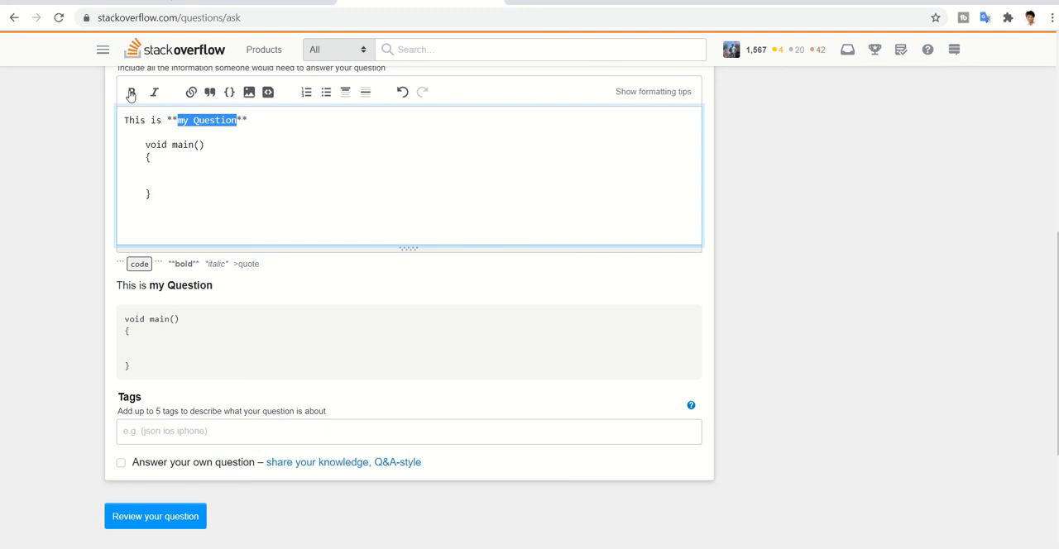
pyautogui.click(155, 94)
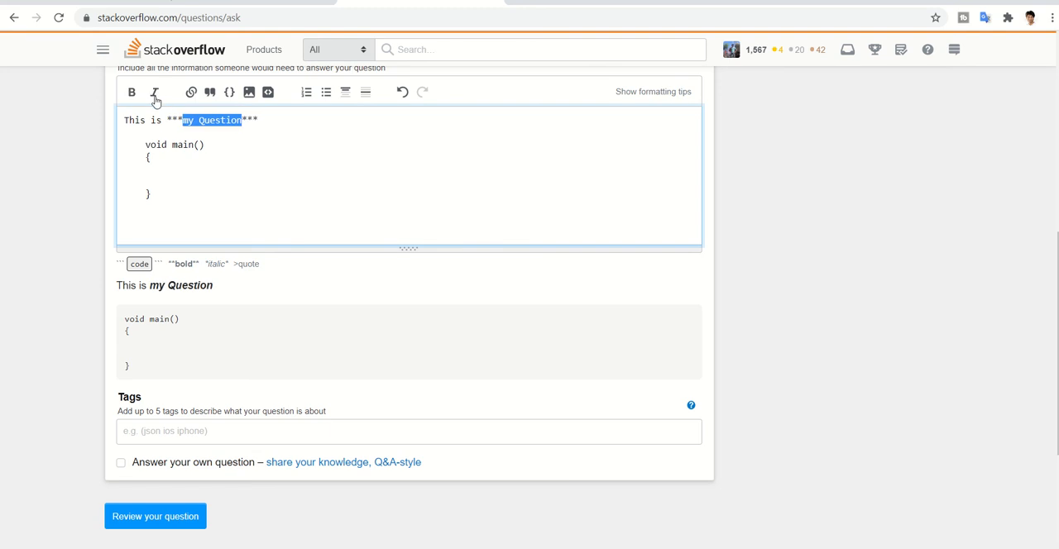
# - Add the lines "One" and "Two" below the body's first line and format them as a bulleted list
pyautogui.click(276, 119)
pyautogui.press('Return')
pyautogui.press('Return')
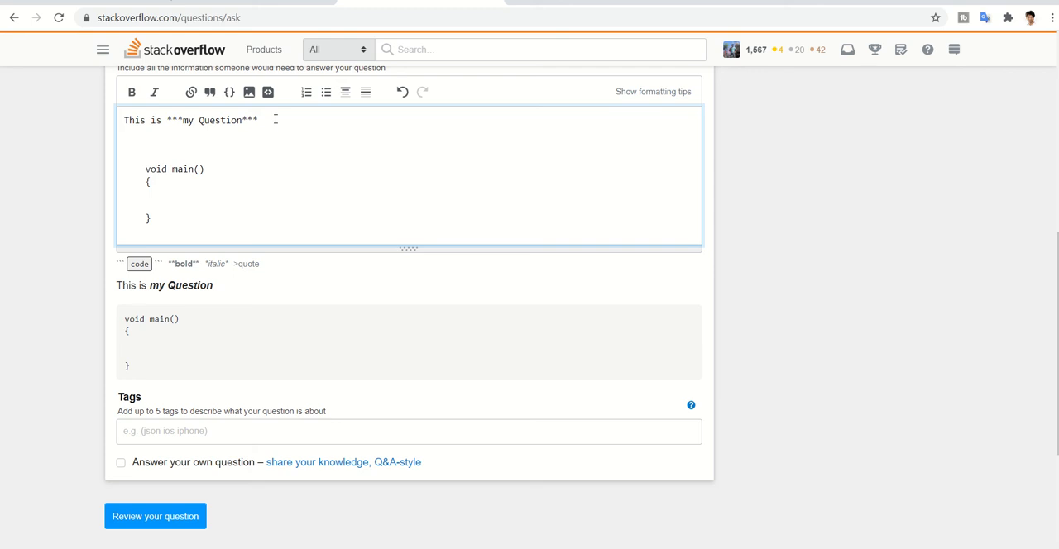
pyautogui.write('One')
pyautogui.press('Return')
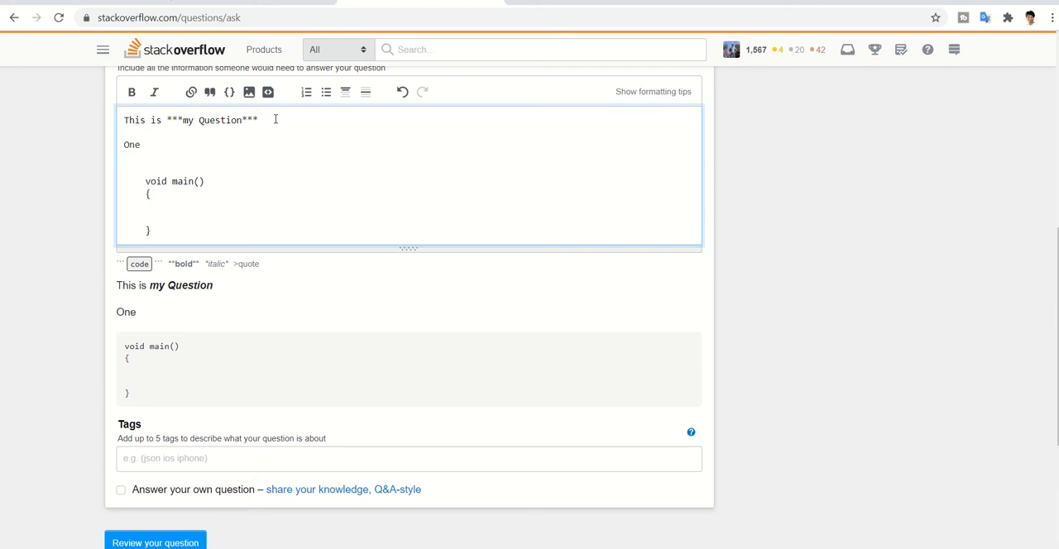
pyautogui.write('Two')
pyautogui.moveTo(152, 157); pyautogui.dragTo(105, 149)
pyautogui.click(328, 92)
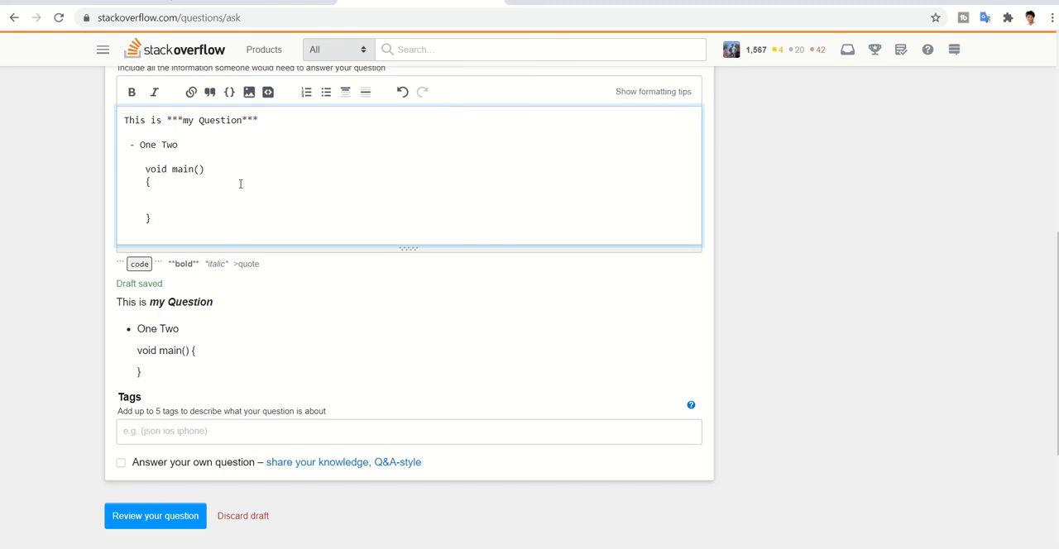
# - Tag the question with c, misra, java and array
pyautogui.click(178, 428)
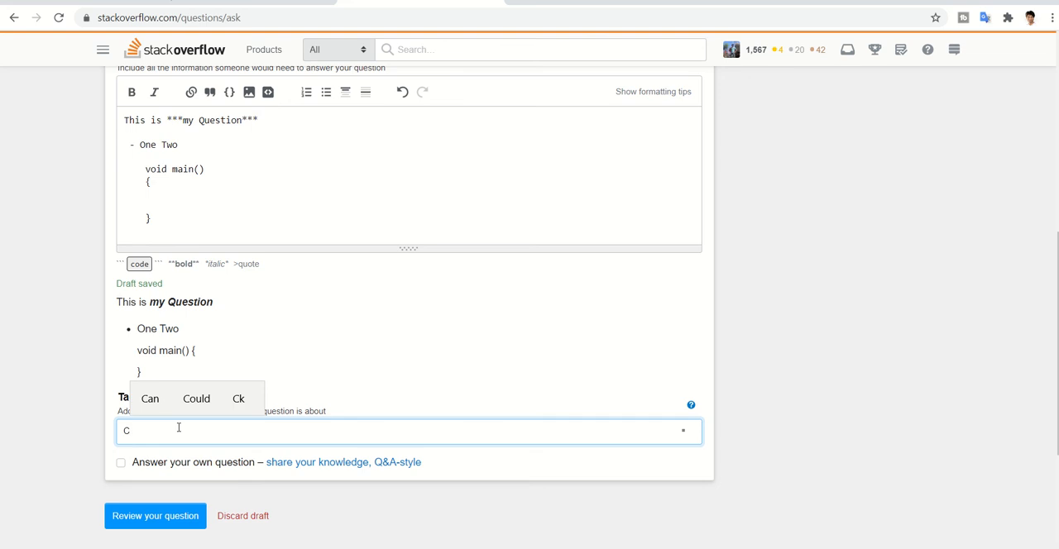
pyautogui.click(168, 451)
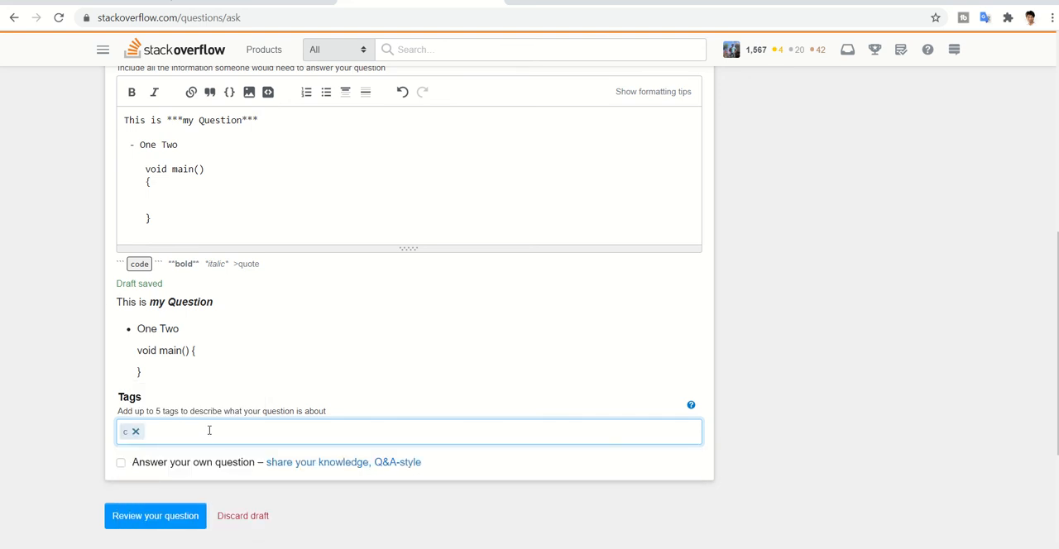
pyautogui.write('MISRA')
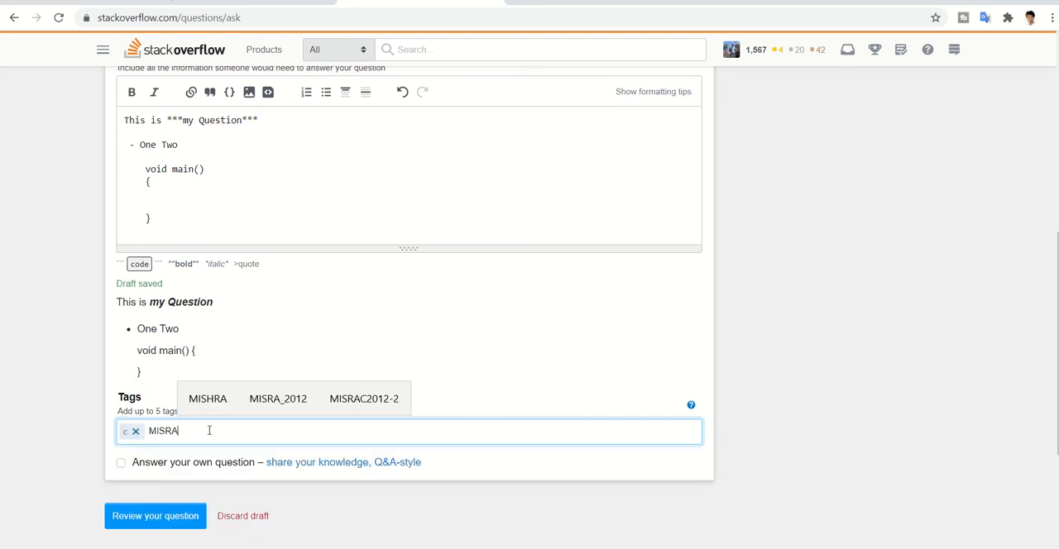
pyautogui.click(139, 464)
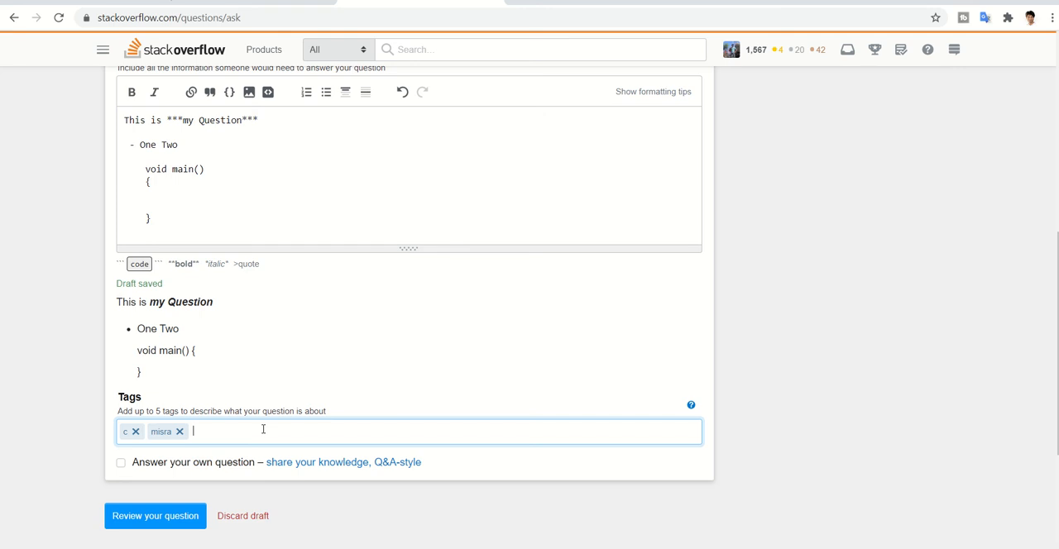
pyautogui.write('JAva')
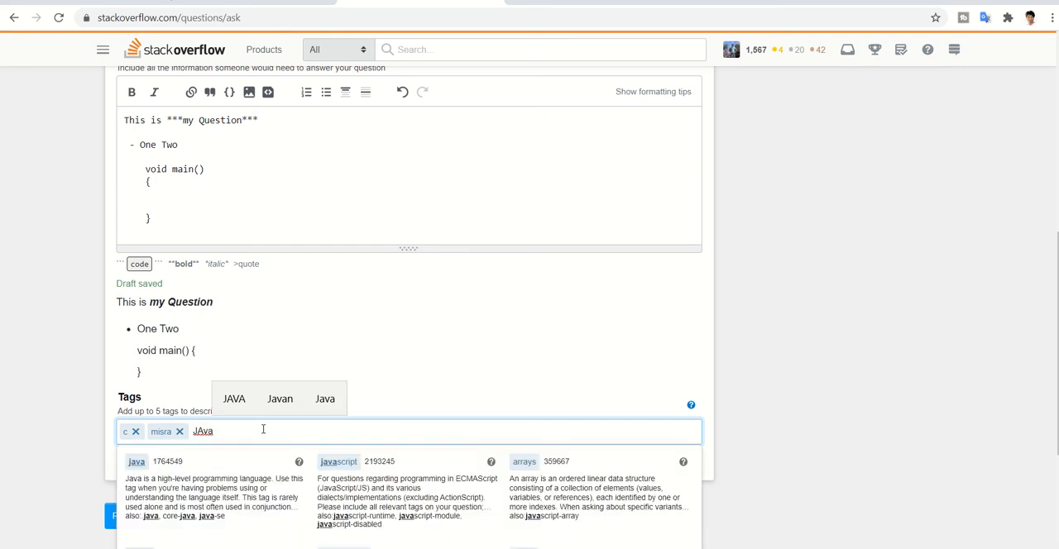
pyautogui.click(389, 431)
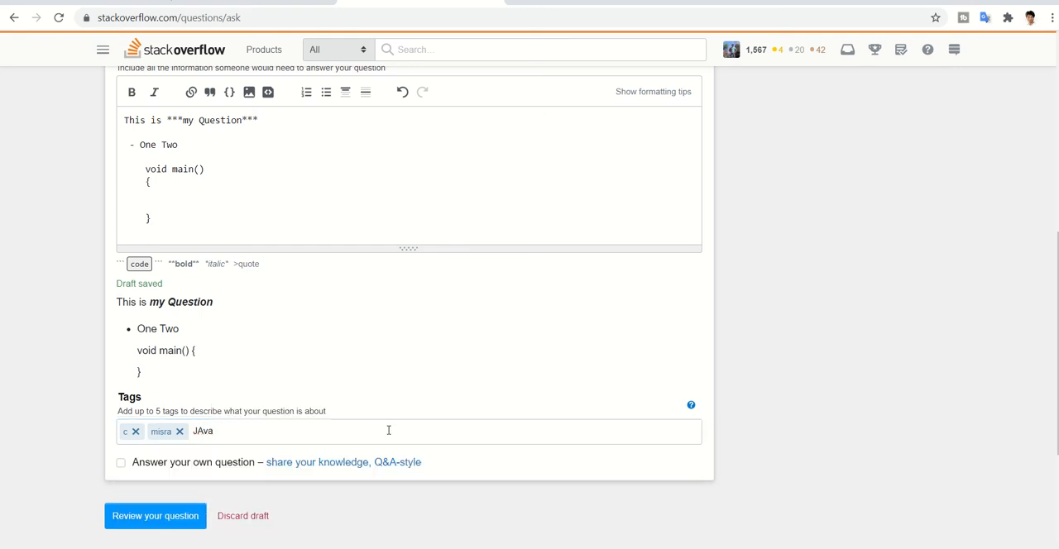
pyautogui.click(389, 430)
pyautogui.write('array')
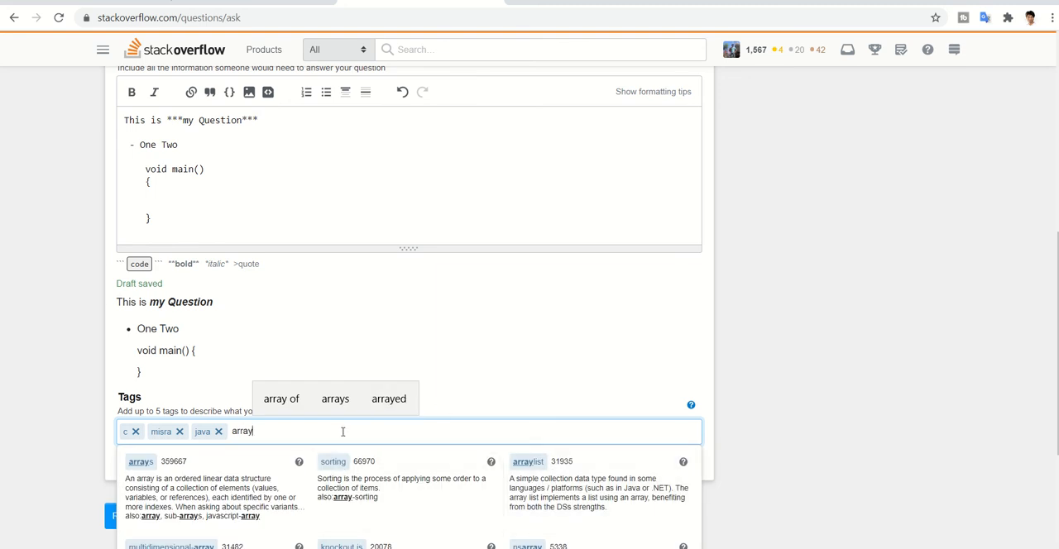
pyautogui.press('space')
# - Remove all the tags from the question
pyautogui.press('BackSpace')
pyautogui.press('BackSpace')
pyautogui.press('BackSpace')
pyautogui.press('BackSpace')
pyautogui.press('BackSpace')
pyautogui.press('BackSpace')
pyautogui.press('BackSpace')
pyautogui.press('BackSpace')
pyautogui.press('BackSpace')
pyautogui.press('BackSpace')
pyautogui.press('BackSpace')
pyautogui.press('BackSpace')
pyautogui.press('BackSpace')
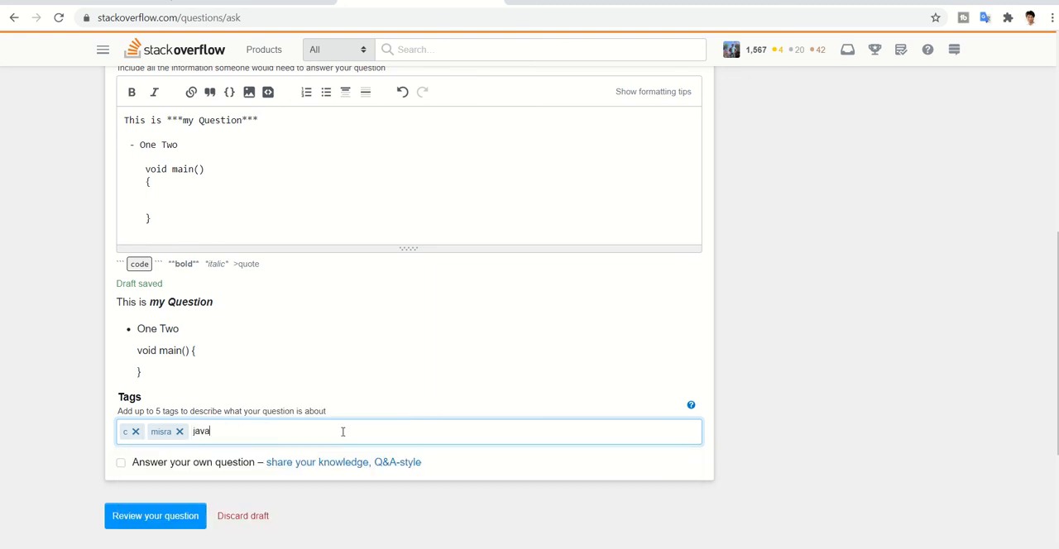
pyautogui.press('BackSpace')
pyautogui.press('BackSpace')
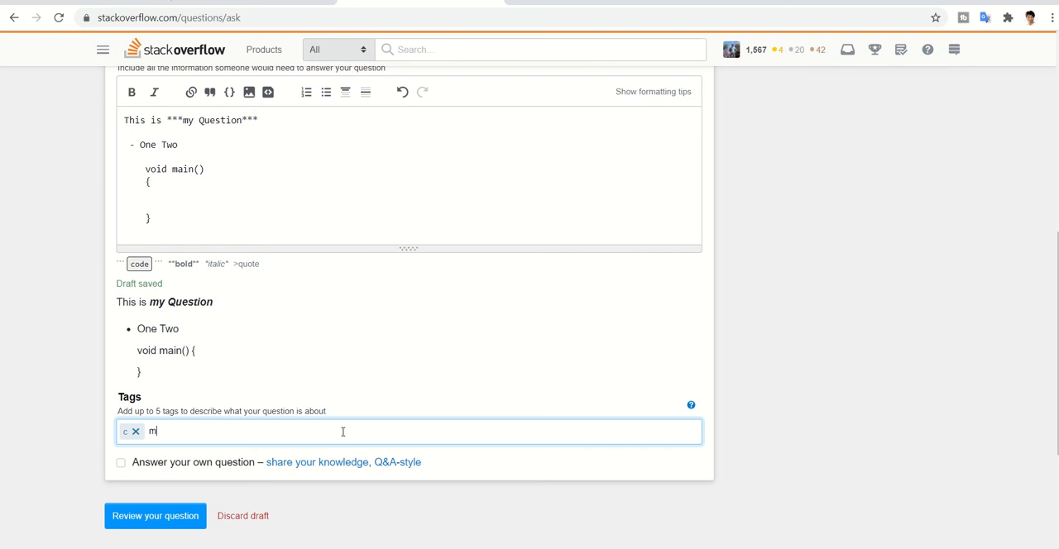
pyautogui.press('BackSpace')
pyautogui.scroll(6, 816, 460)
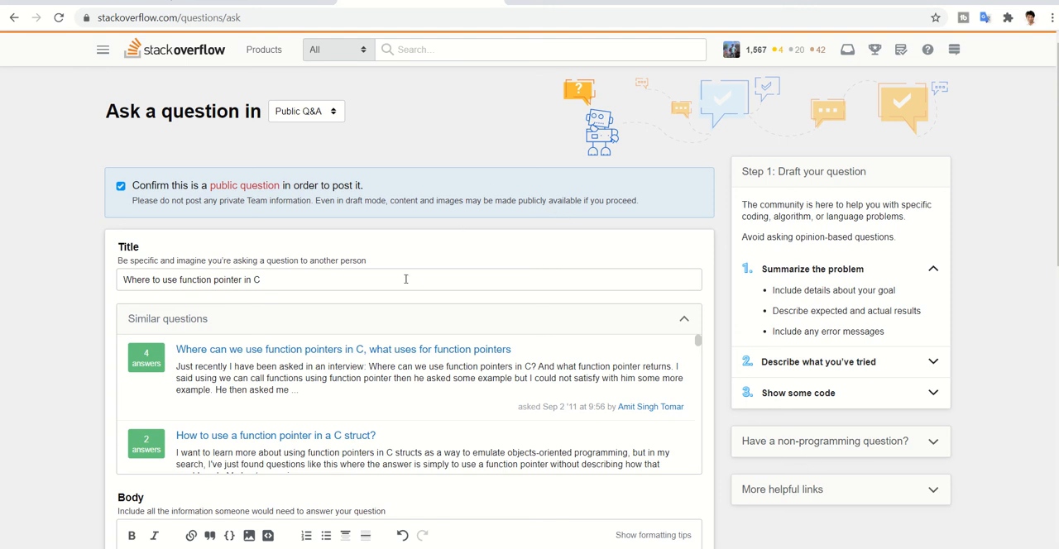
pyautogui.scroll(-10, 406, 281)
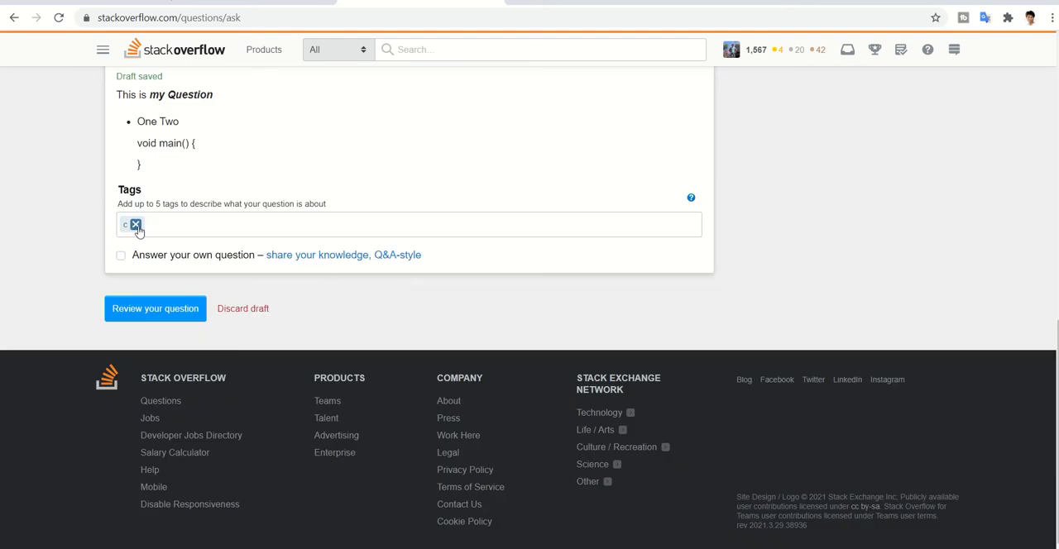
pyautogui.click(135, 225)
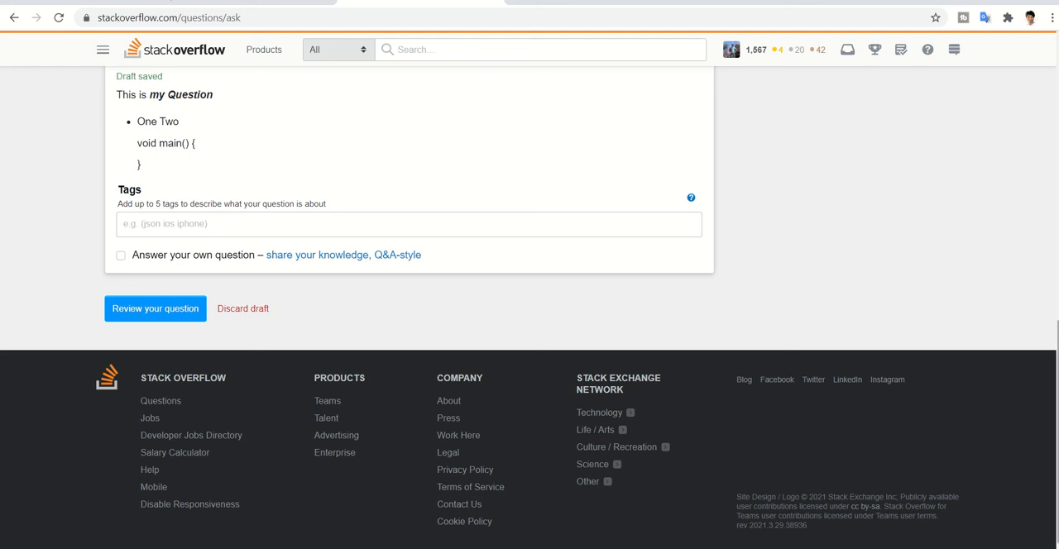
# - Review the drafted question from its title and body down to the tags and the posting options
pyautogui.scroll(2, 858, 284)
pyautogui.scroll(3, 530, 307)
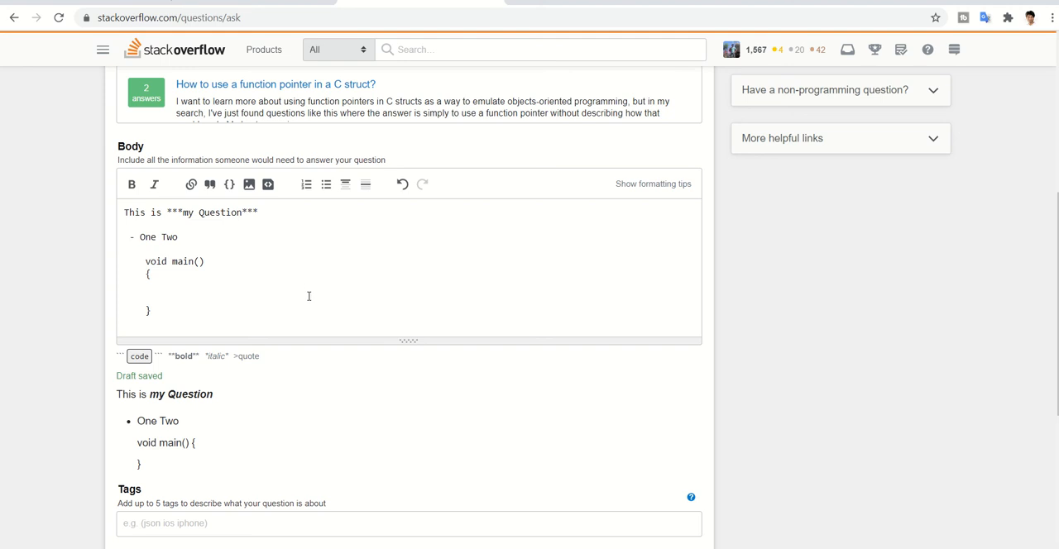
pyautogui.scroll(-4, 308, 296)
pyautogui.scroll(8, 308, 296)
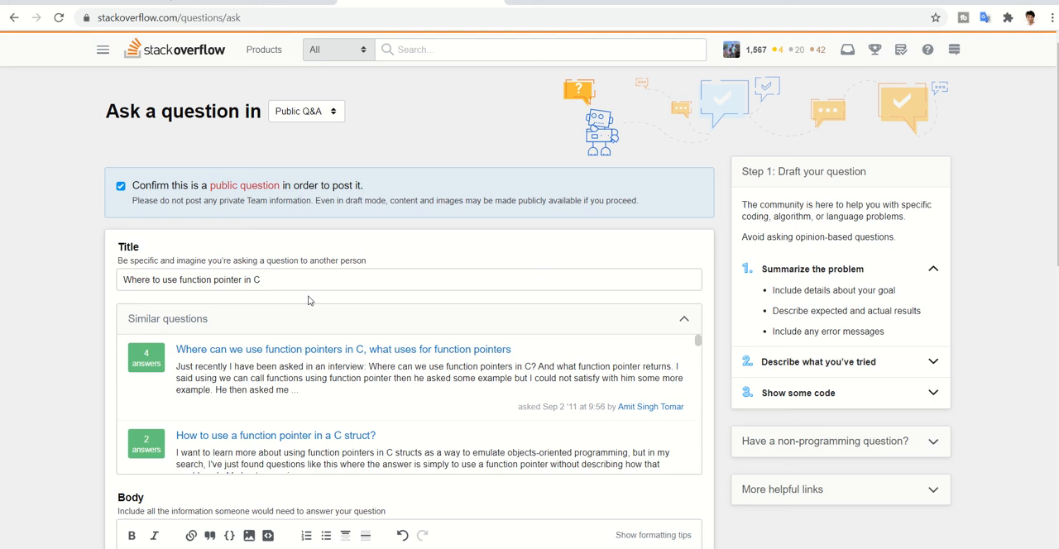
pyautogui.click(339, 284)
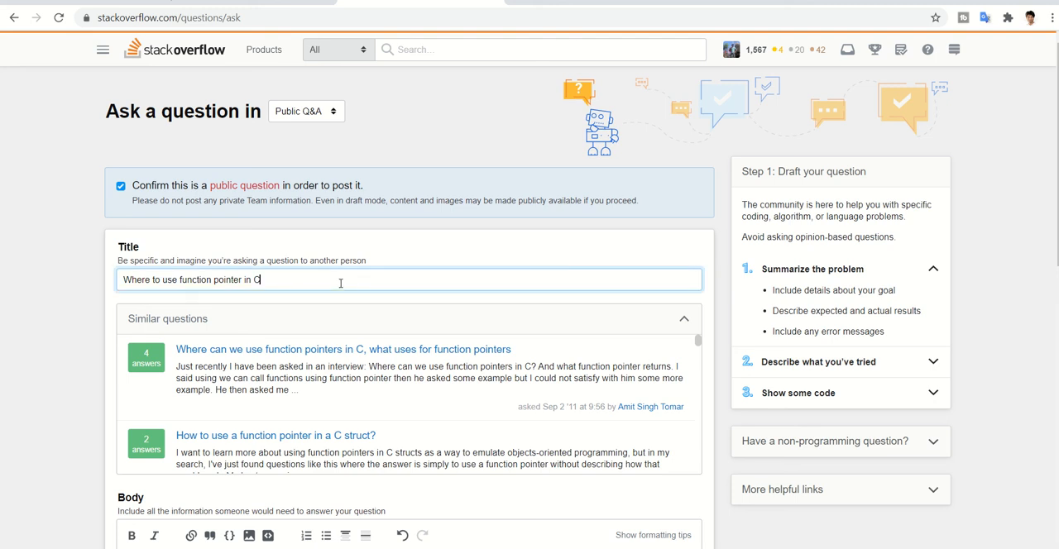
pyautogui.click(999, 242)
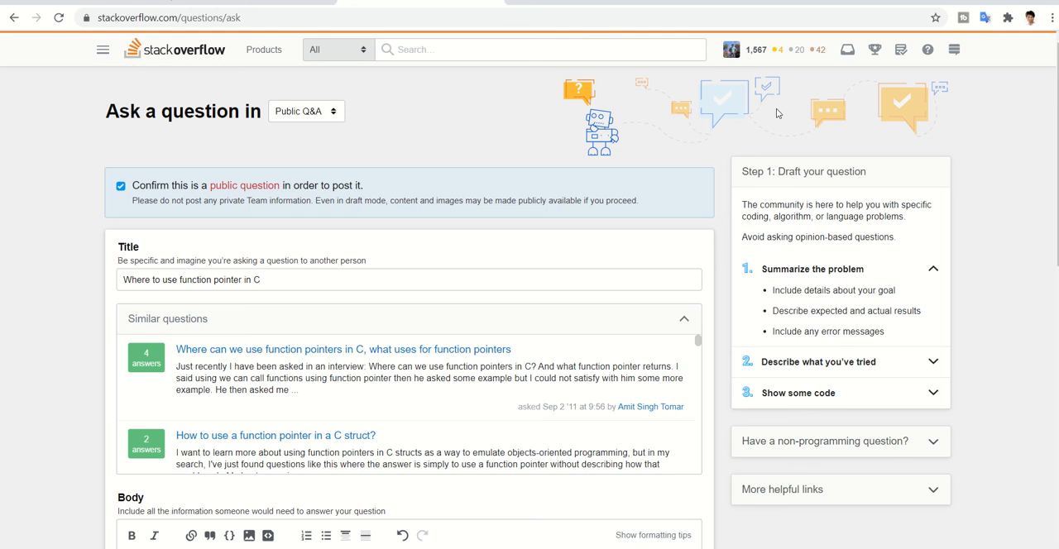
pyautogui.scroll(-10, 935, 294)
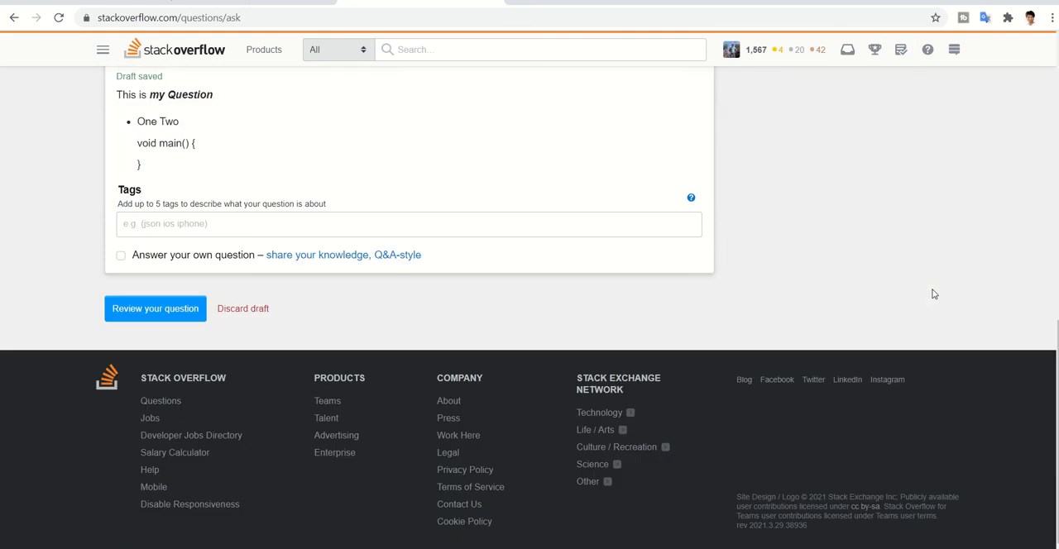
pyautogui.scroll(10, 934, 294)
# - Go back to the Stack Overflow home page, browse its question list and open the Hot Network Questions
pyautogui.click(254, 2)
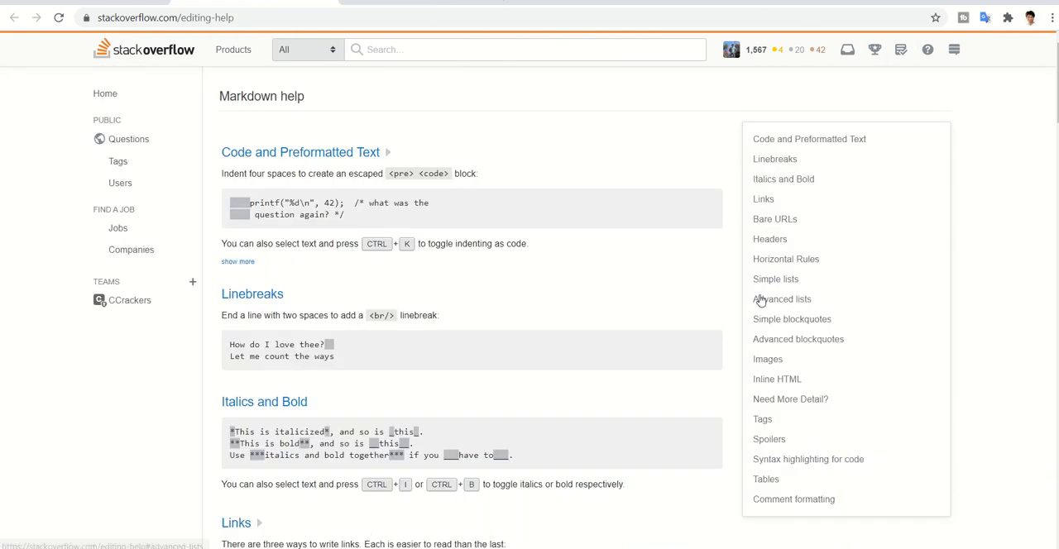
pyautogui.click(125, 1)
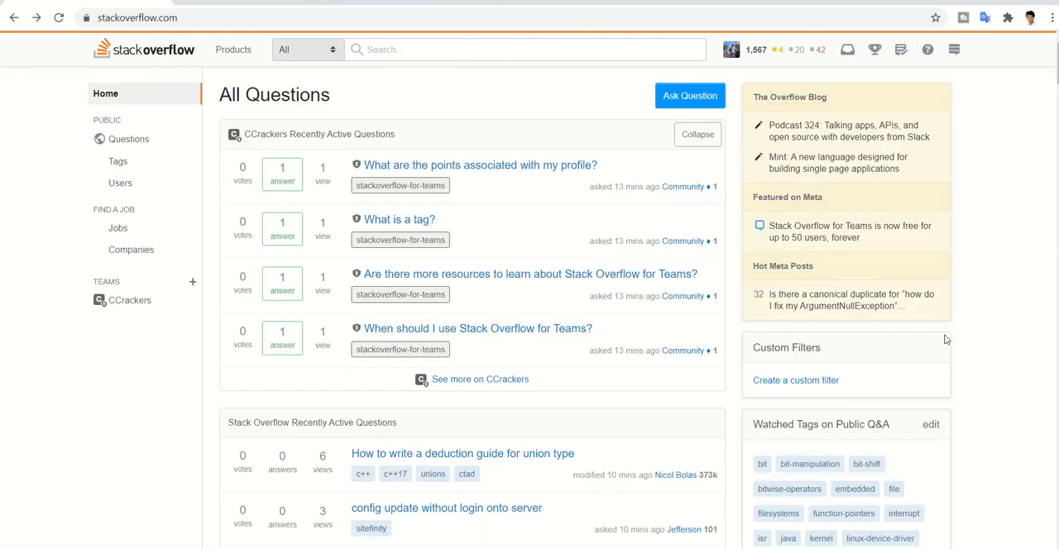
pyautogui.scroll(-15, 472, 331)
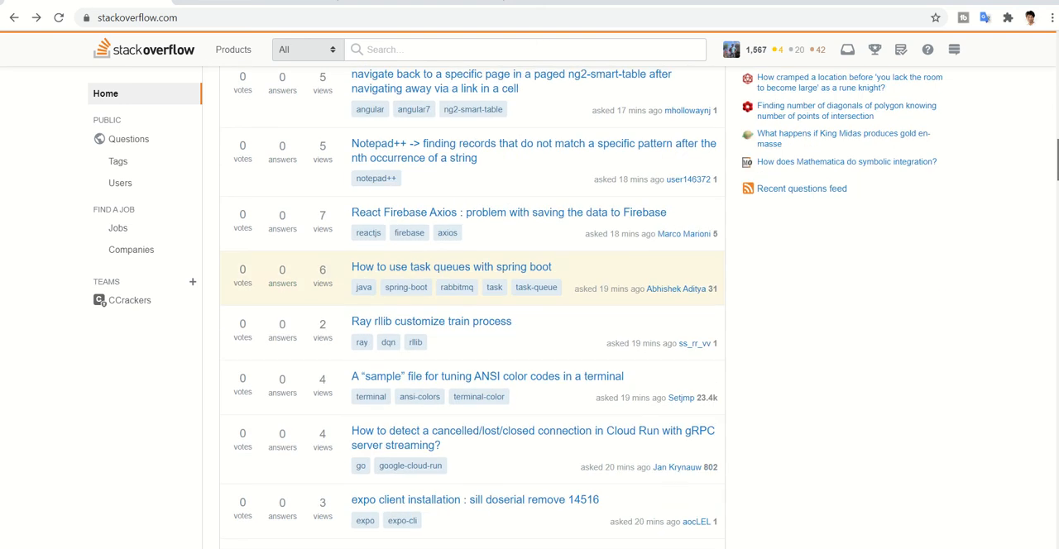
pyautogui.scroll(6, 472, 331)
pyautogui.scroll(3, 888, 128)
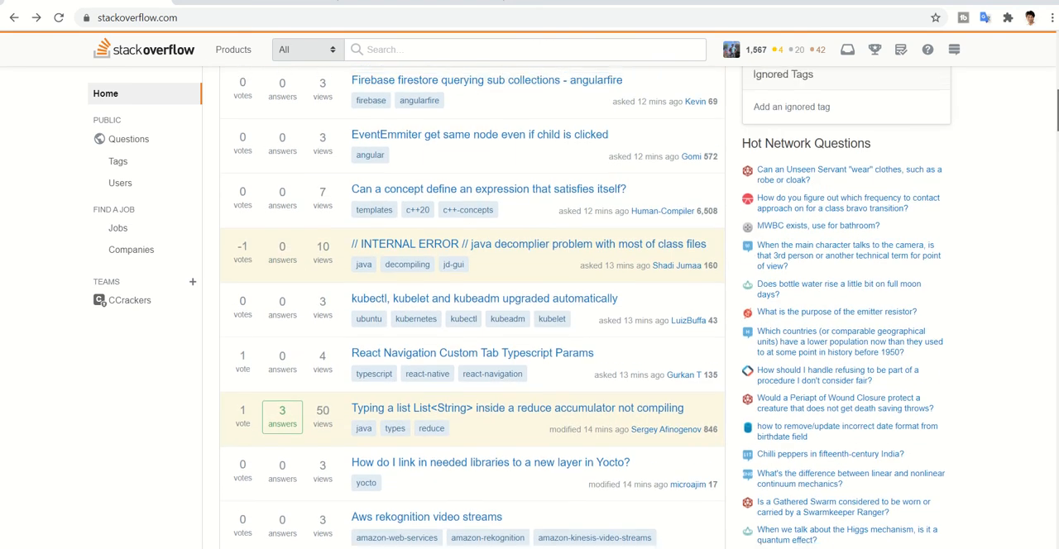
pyautogui.click(823, 146)
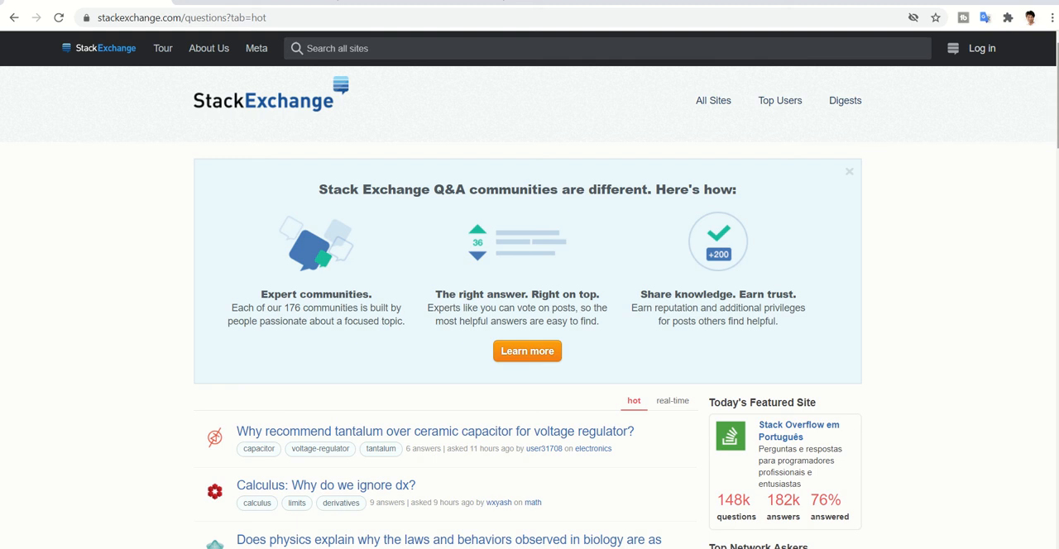
# - Open the hot question "Calculus: Why do we ignore dx?" from the Stack Exchange list and read through its comments and answers
pyautogui.scroll(-5, 530, 289)
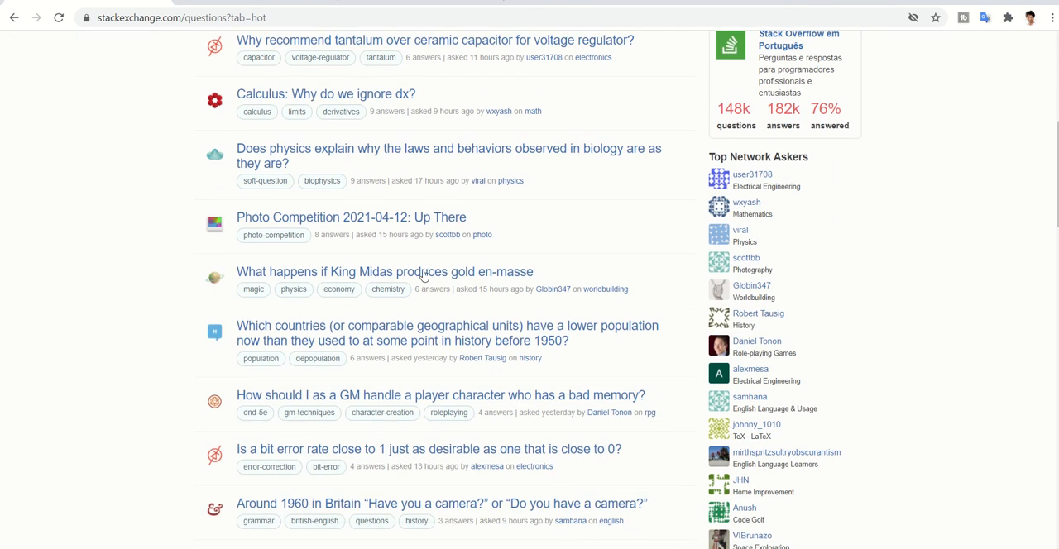
pyautogui.click(278, 95)
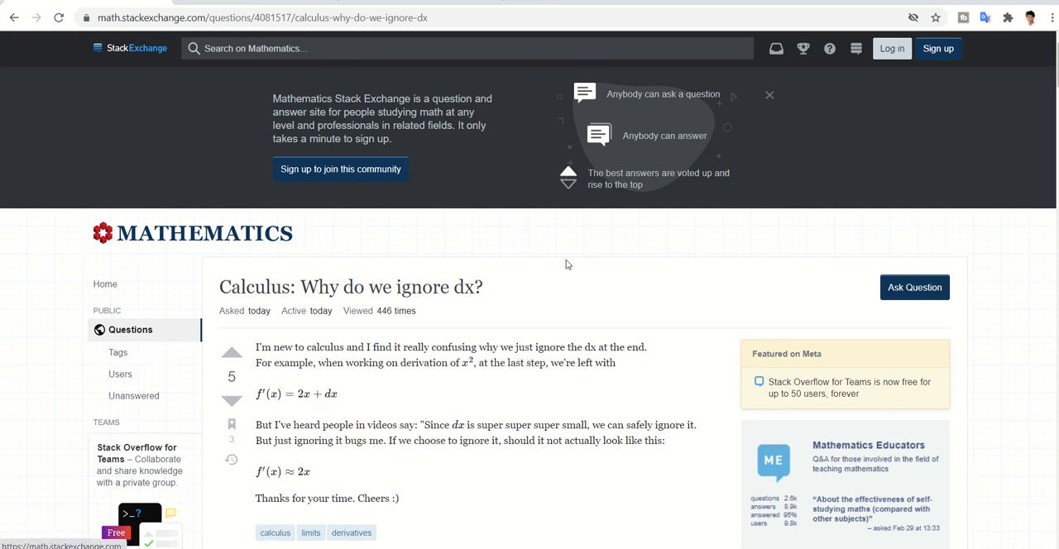
pyautogui.scroll(-10, 535, 390)
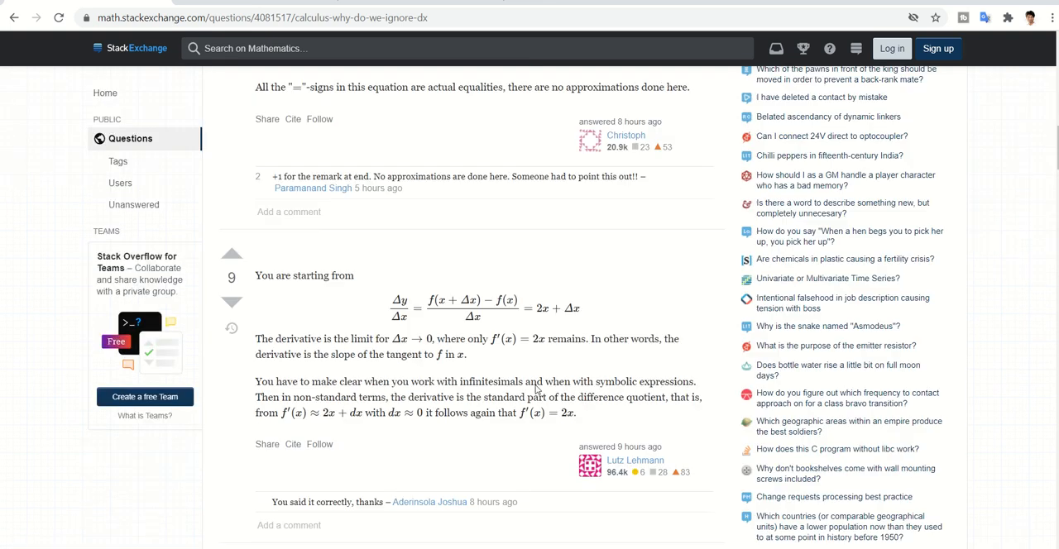
pyautogui.scroll(12, 537, 385)
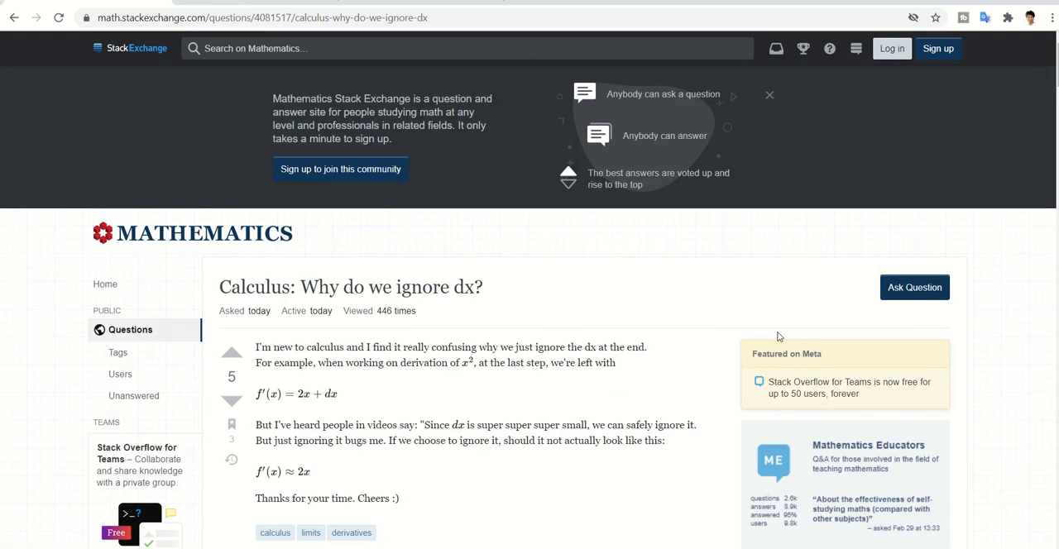
pyautogui.scroll(-7, 530, 331)
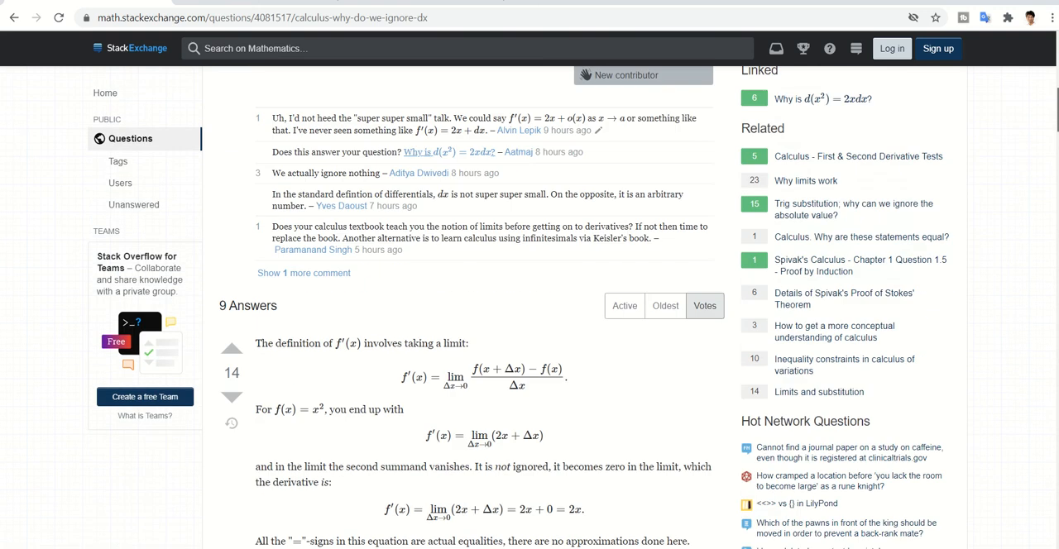
pyautogui.scroll(-5, 529, 331)
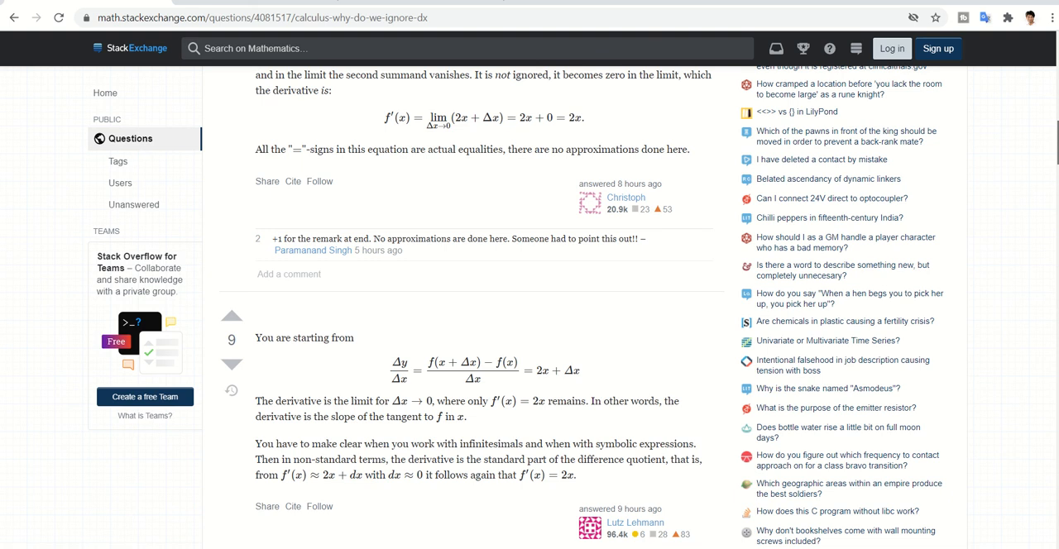
pyautogui.scroll(-5, 529, 306)
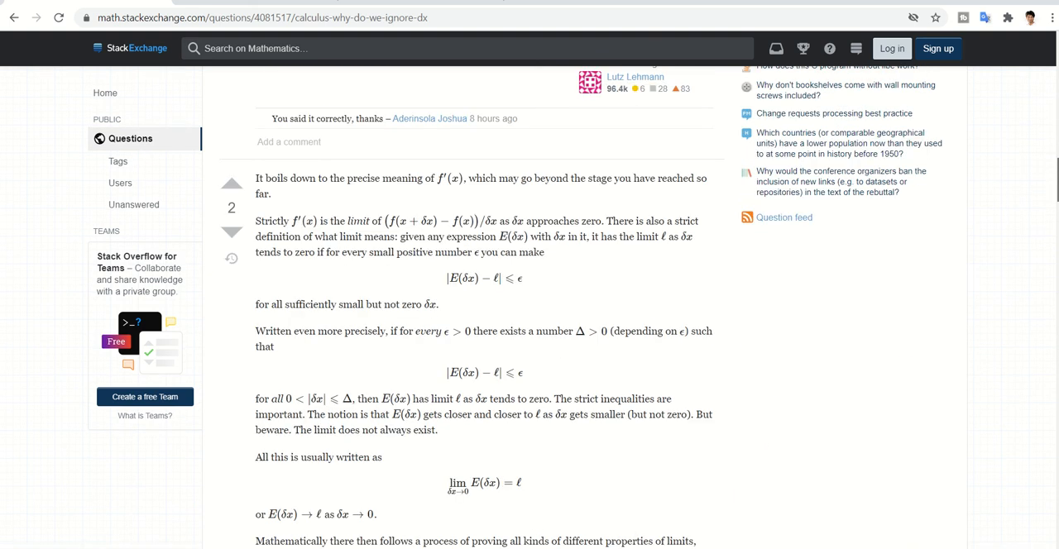
pyautogui.scroll(1, 529, 306)
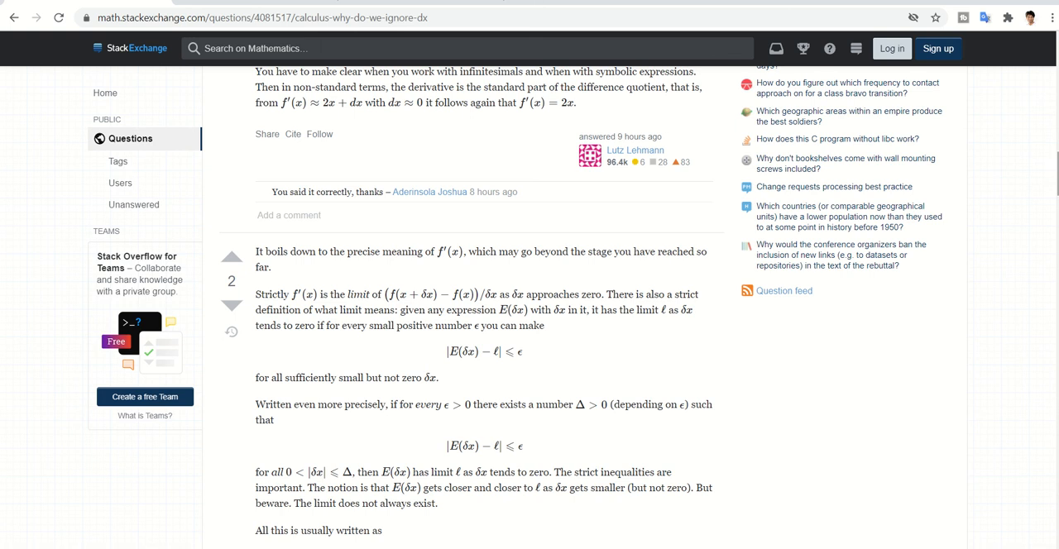
# - Switch to the open PowerPoint window with Presentation1
pyautogui.moveTo(704, 548)
pyautogui.moveTo(807, 548)
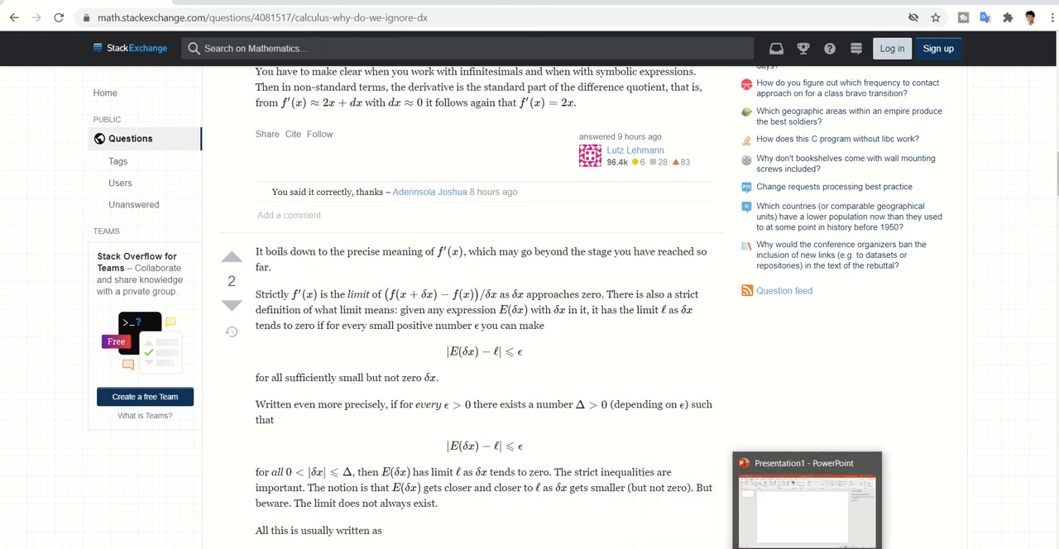